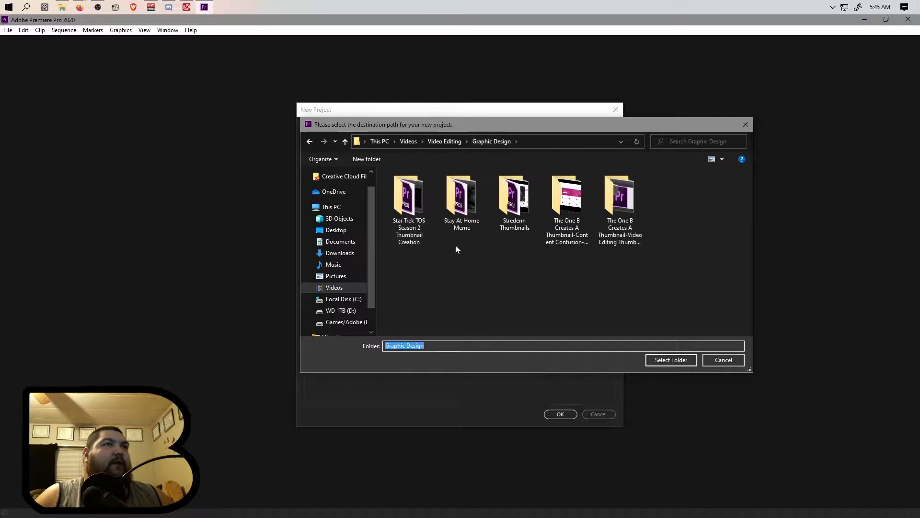
Create a folder named "The One B Creates A Defcon Tutorial Thumbnail" inside the Graphic Design folder
click(489, 286)
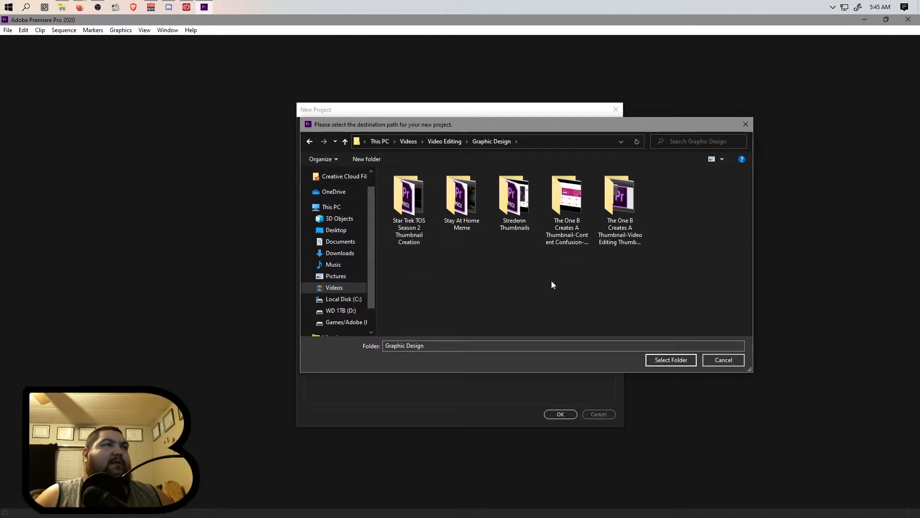
click(364, 159)
text(Defon)
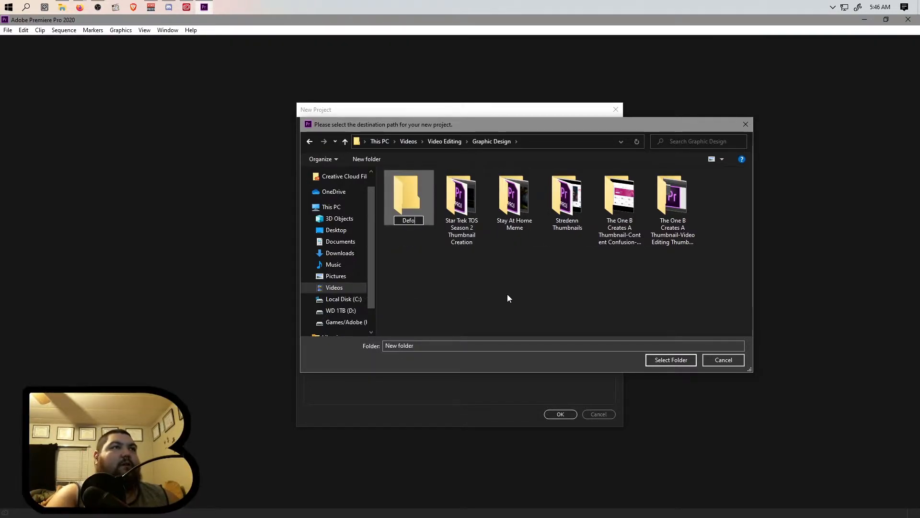
key(BackSpace)
key(BackSpace)
key(BackSpace)
key(BackSpace)
key(BackSpace)
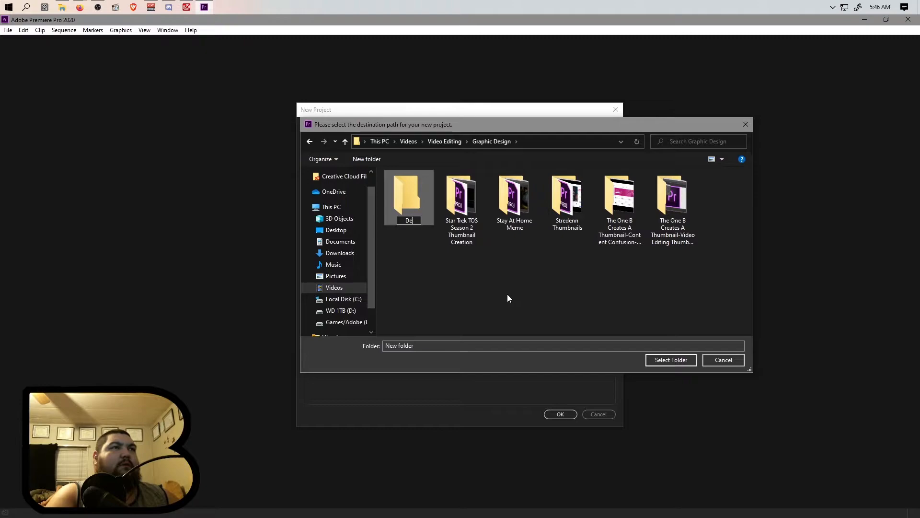
text(The On eb)
key(BackSpace)
key(BackSpace)
key(BackSpace)
text(e B Creates)
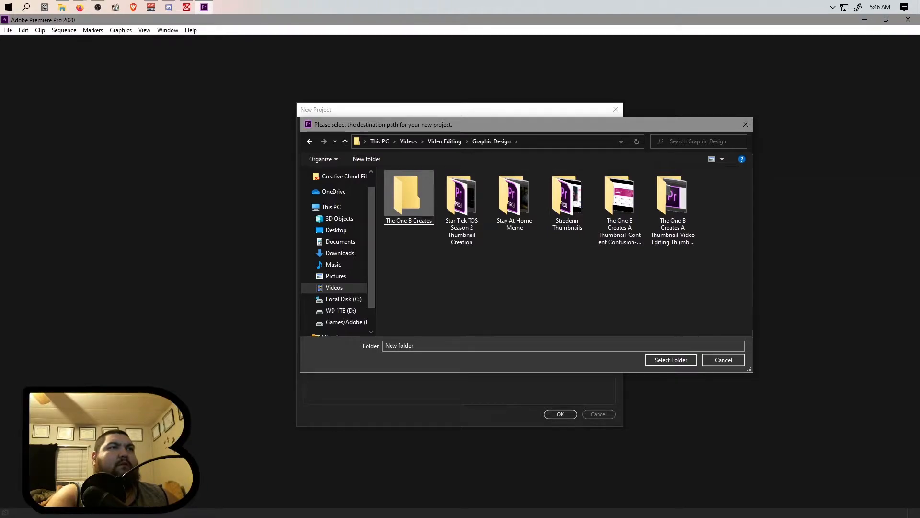
text( A)
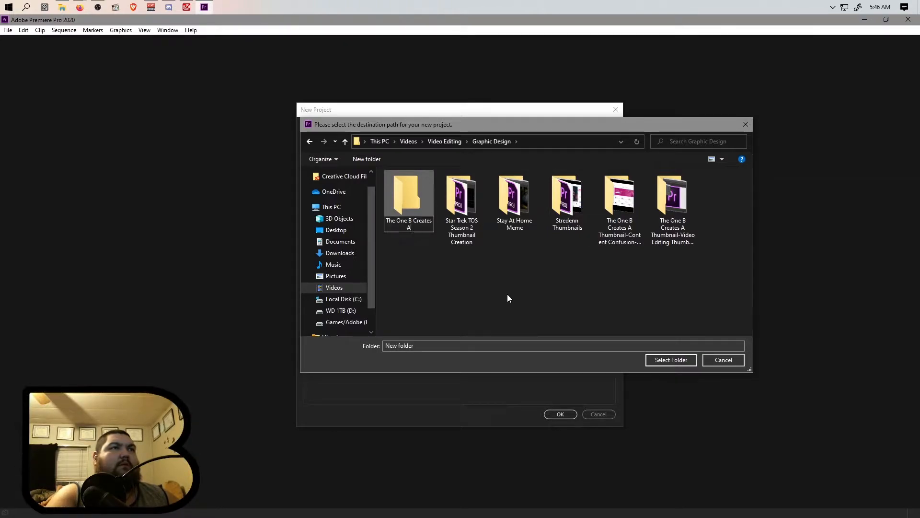
text( Defcon Tutorial Thumbnail)
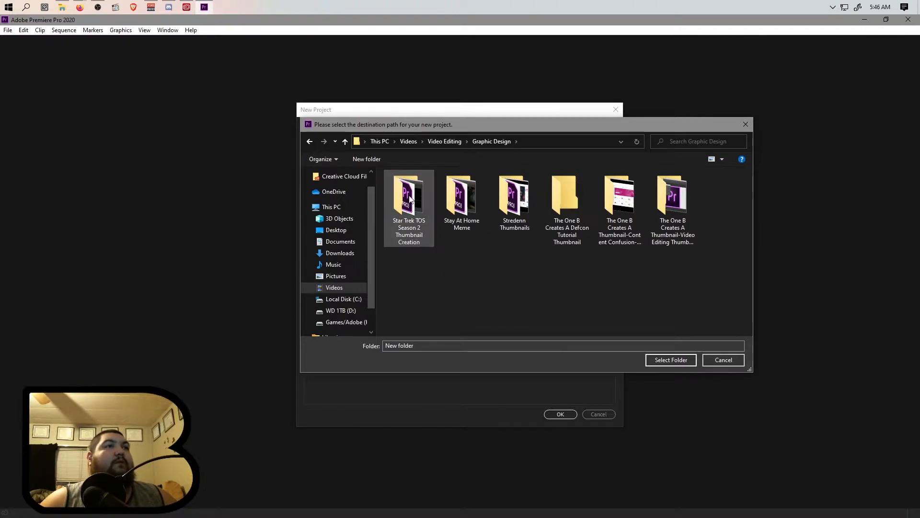
Choose the "The One B Creates A Defcon Tutorial Thumbnail" folder as the new project's location
double_click(410, 199)
click(310, 141)
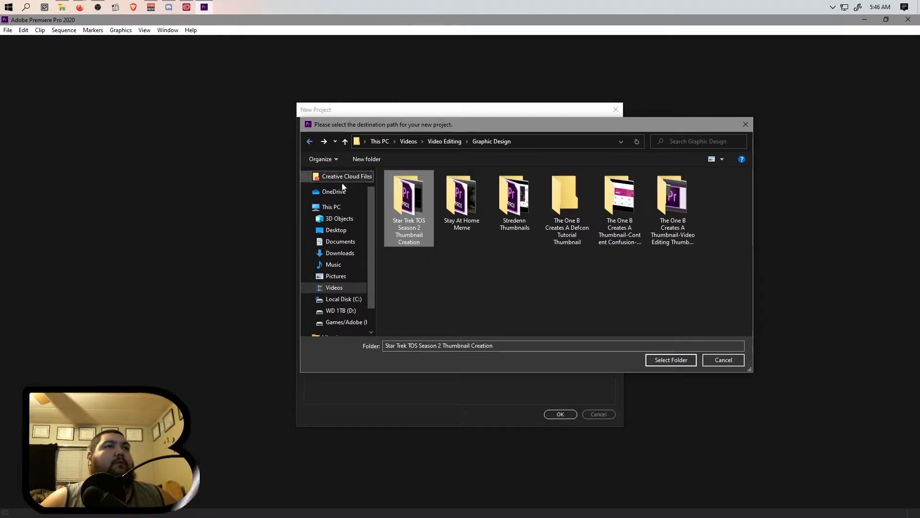
double_click(565, 206)
click(680, 360)
Name the project "Defcon Thumbnail Creation" and create it with the remaining settings at their defaults
click(393, 129)
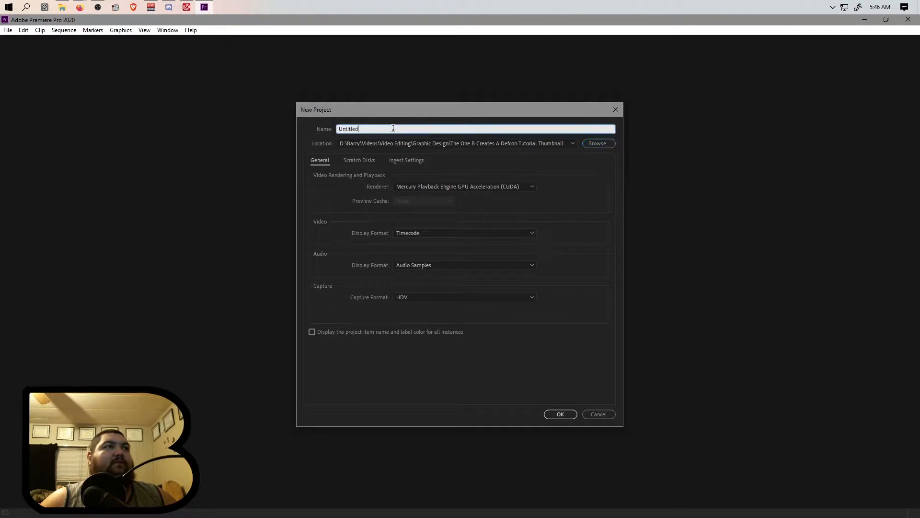
text(Defcon Thumbnail Creation)
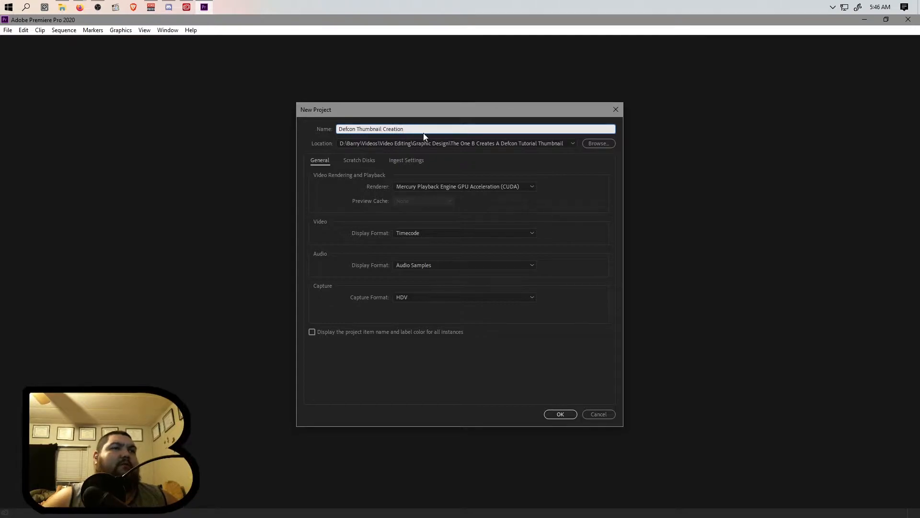
click(559, 415)
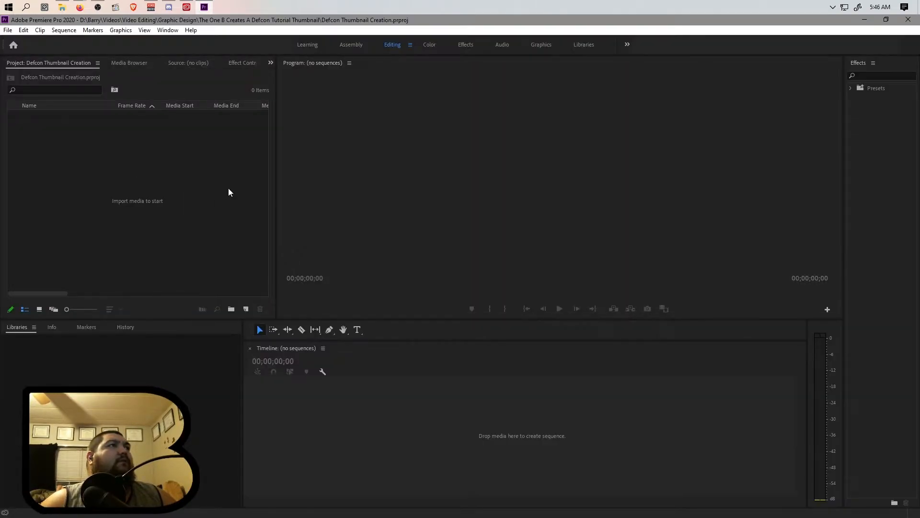
Dock the Project panel in the same panel group as Libraries, Info and Markers
drag(39, 63, 13, 330)
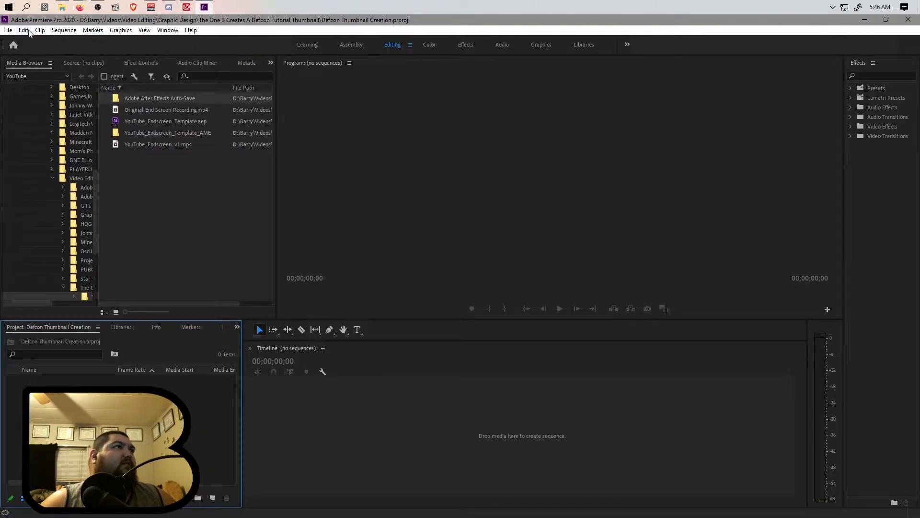
Try the Production workspace and return to the Editing workspace
click(168, 30)
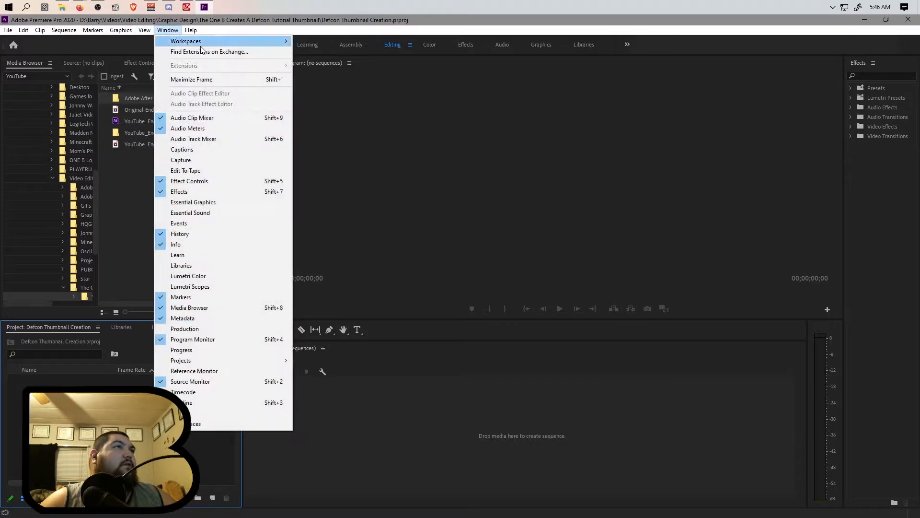
mouse_move(221, 45)
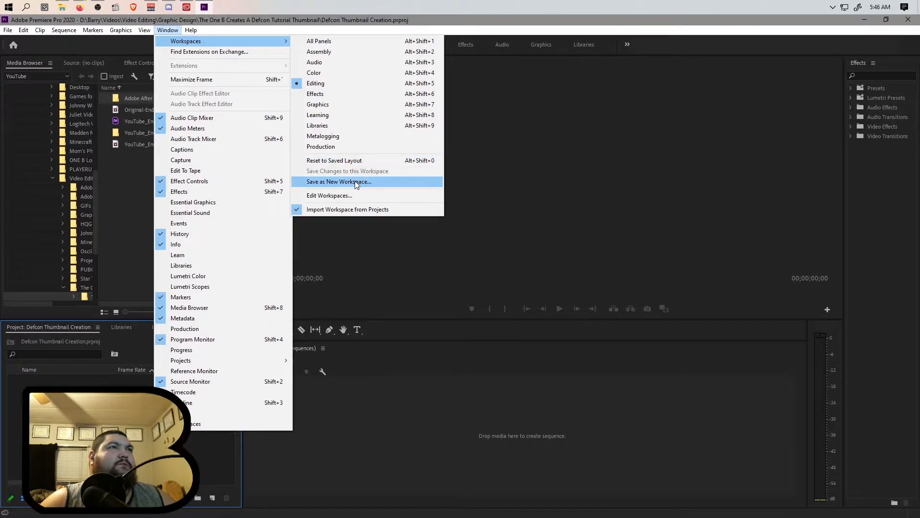
click(343, 148)
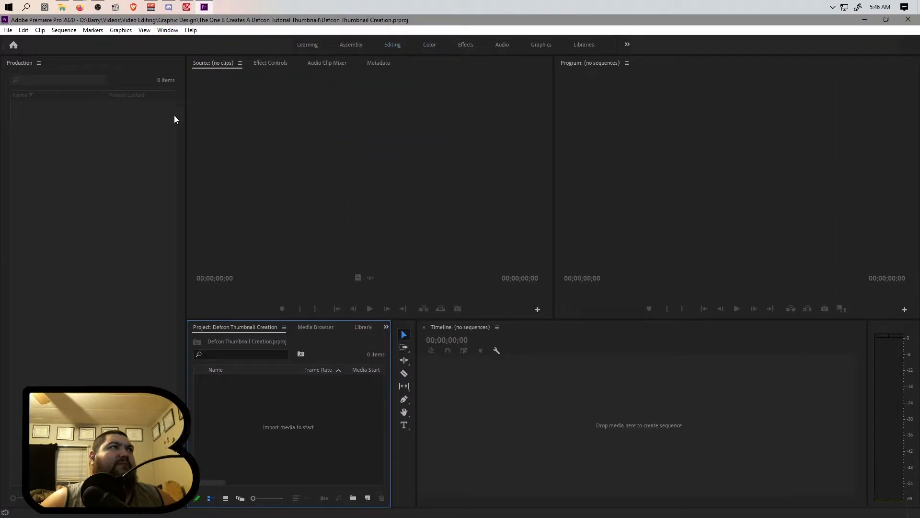
click(391, 44)
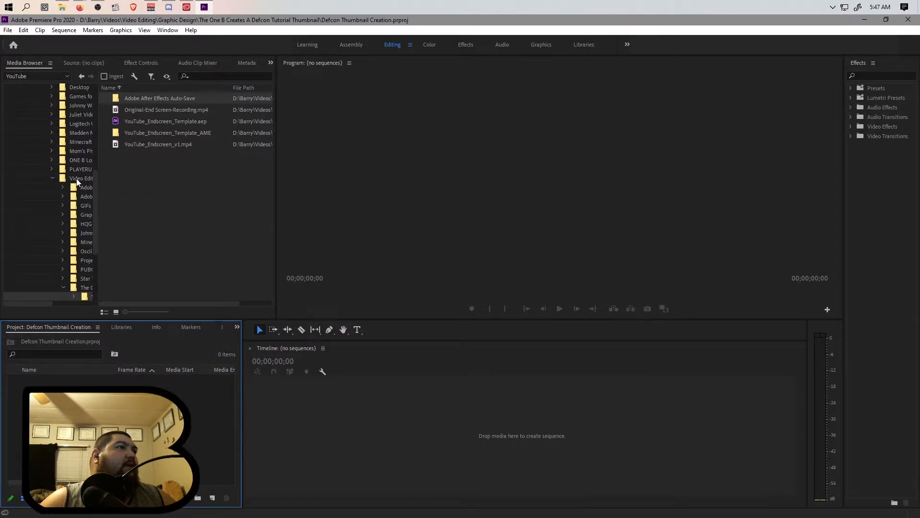
scroll(76, 209, up, 4)
click(68, 140)
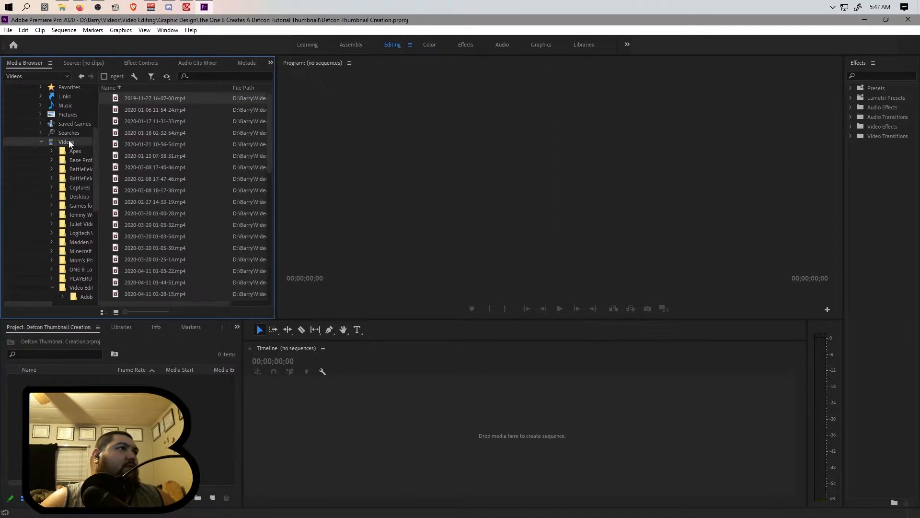
scroll(173, 172, down, 3)
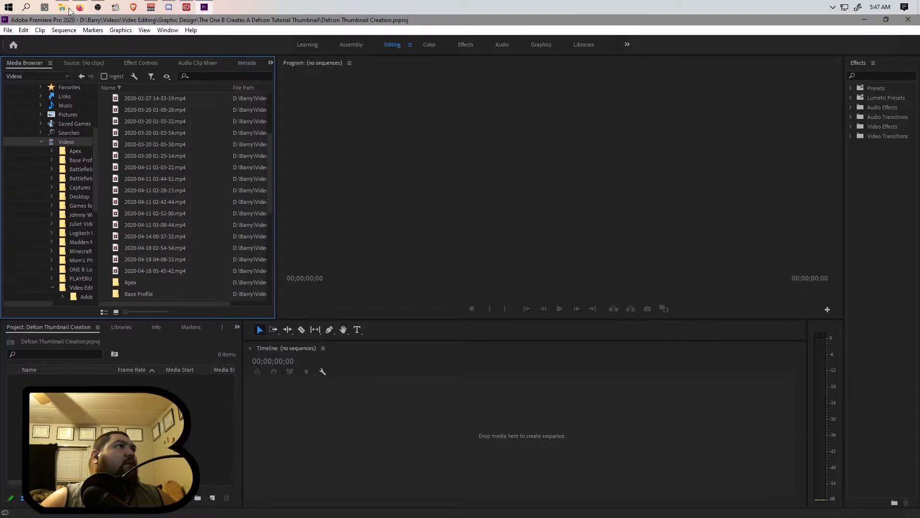
click(63, 7)
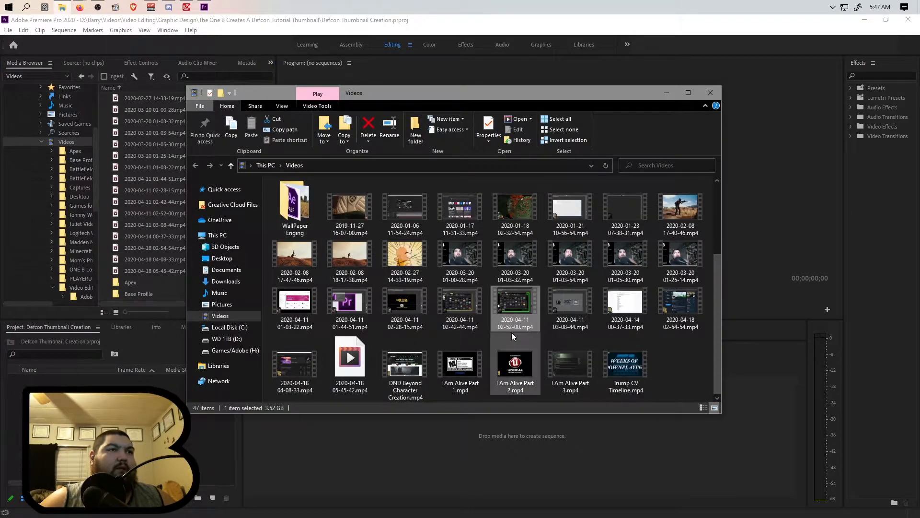
click(155, 196)
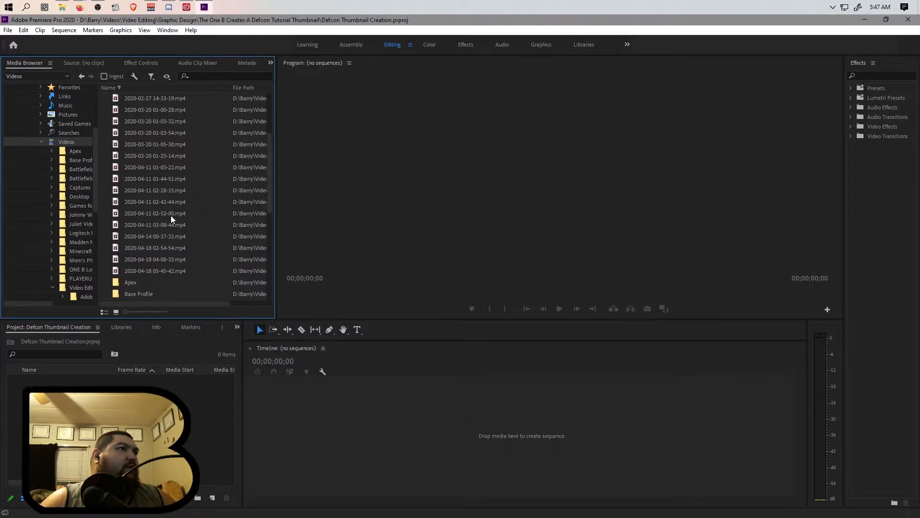
drag(162, 288, 137, 420)
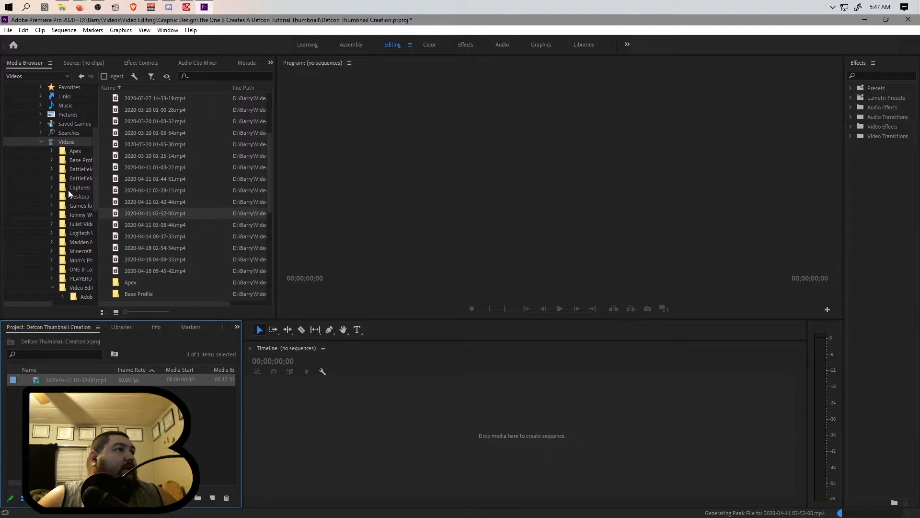
Import YouTube_Endscreen_v1.mp4 into the project from the YouTube folder under Video Editing, The One B
scroll(72, 196, down, 1)
click(82, 259)
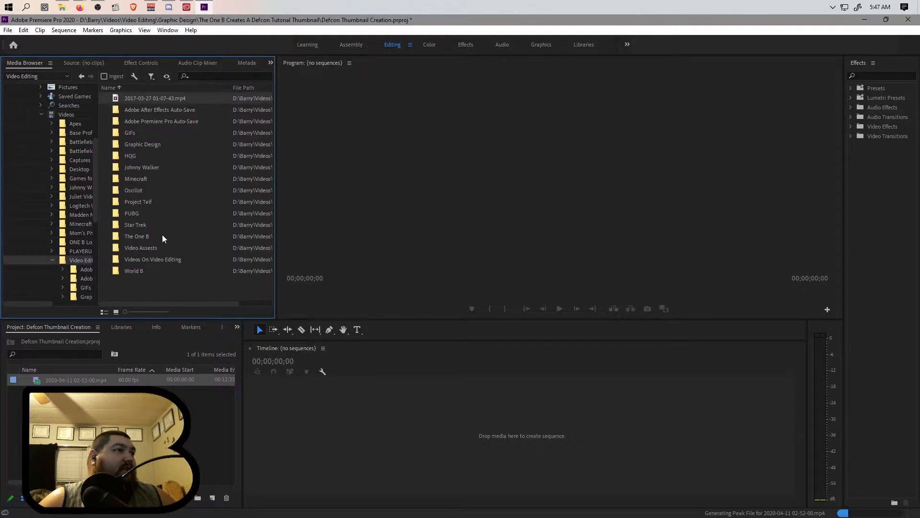
double_click(134, 235)
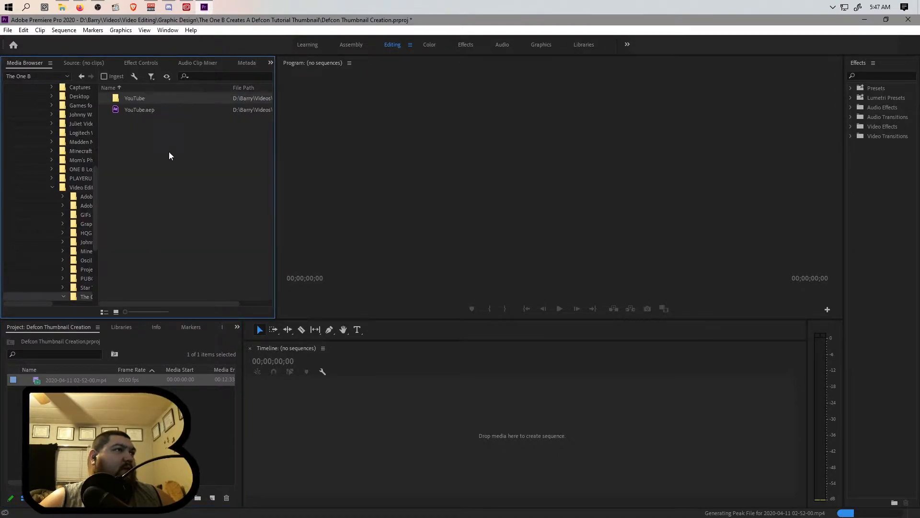
double_click(132, 99)
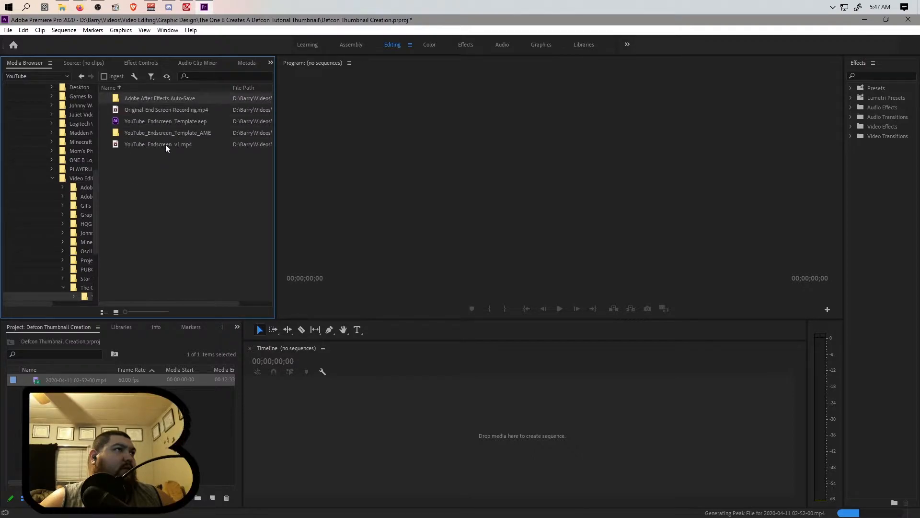
drag(151, 143, 91, 413)
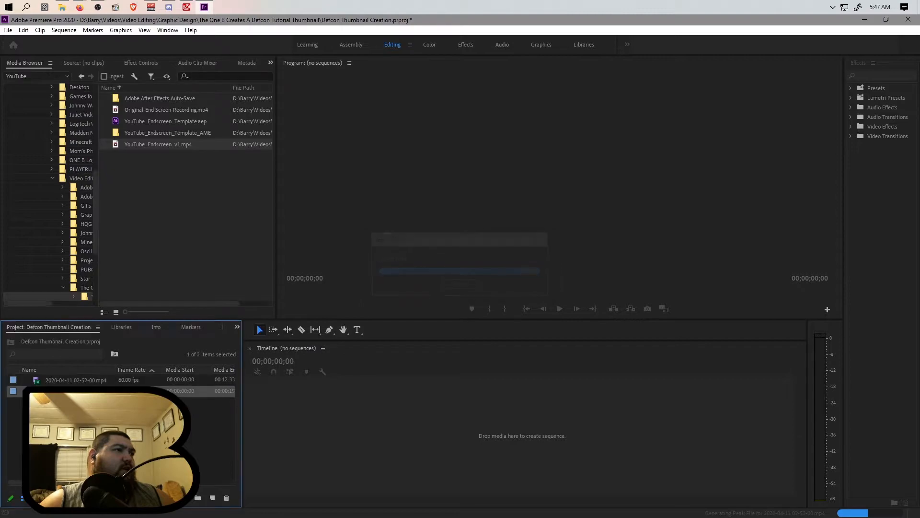
drag(369, 417, 387, 439)
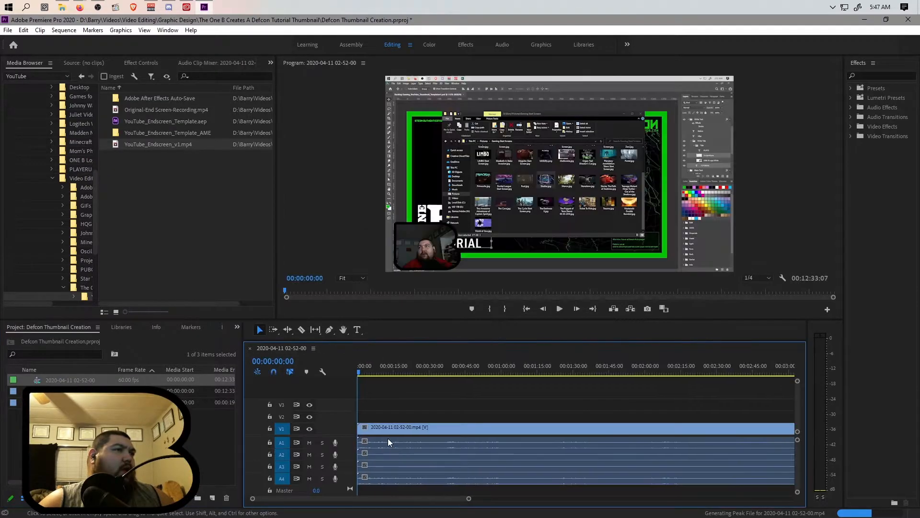
scroll(402, 450, up, 1)
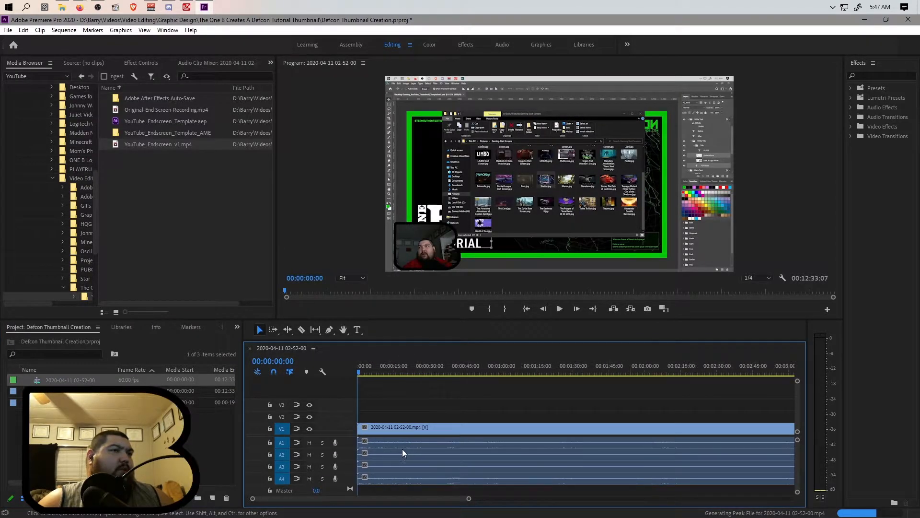
drag(470, 499, 691, 499)
click(404, 444)
right_click(402, 441)
click(436, 204)
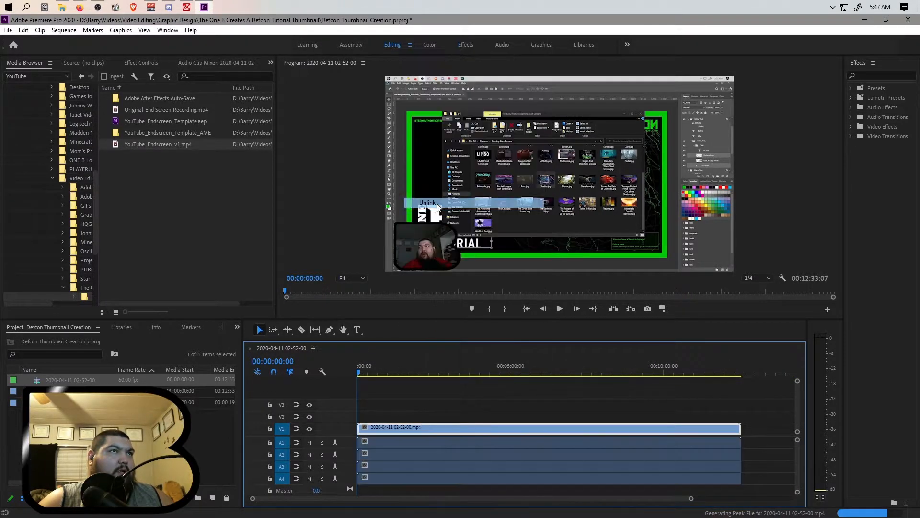
Delete the recording's audio clips on tracks A1, A2 and A3
click(400, 443)
shift+click(403, 466)
shift+click(401, 456)
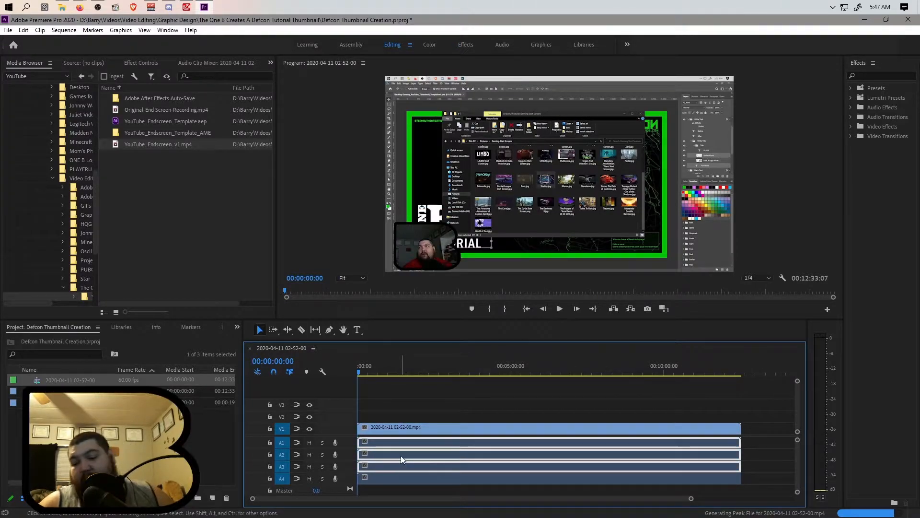
key(Delete)
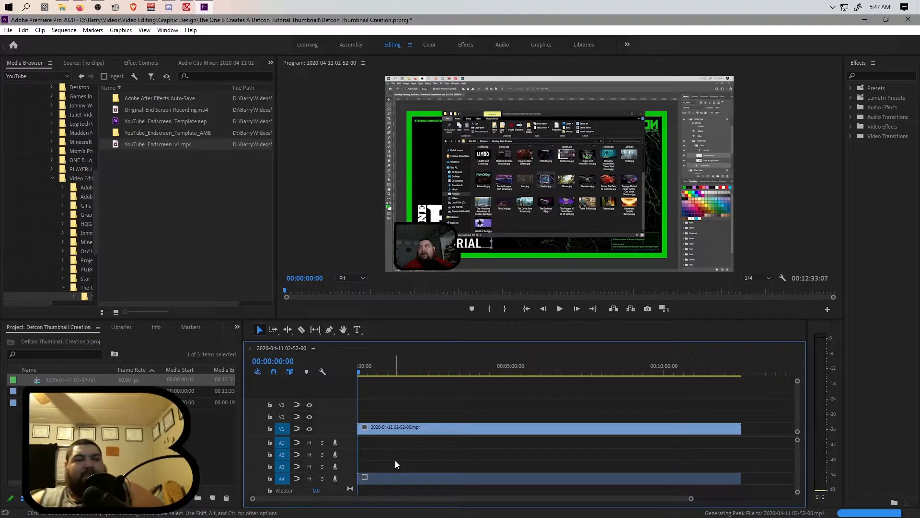
Delete all empty video and audio tracks from the sequence
right_click(341, 414)
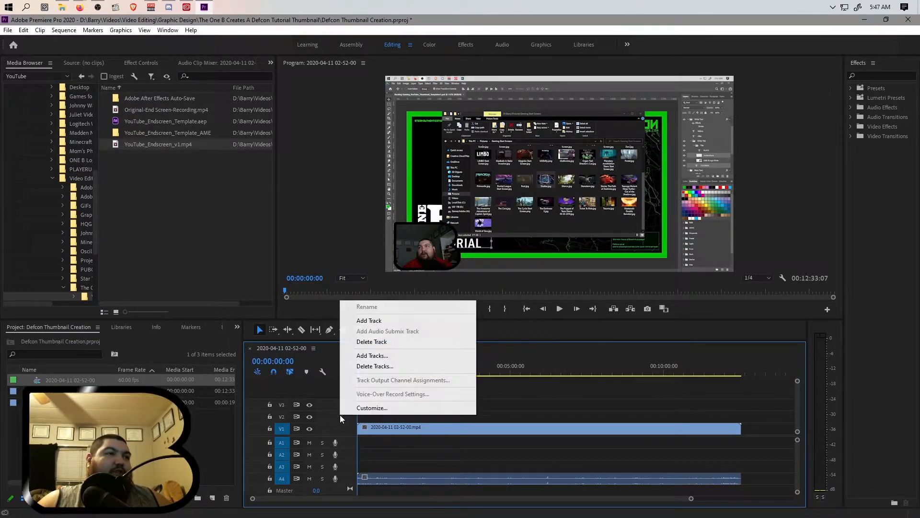
click(381, 367)
click(398, 265)
click(398, 225)
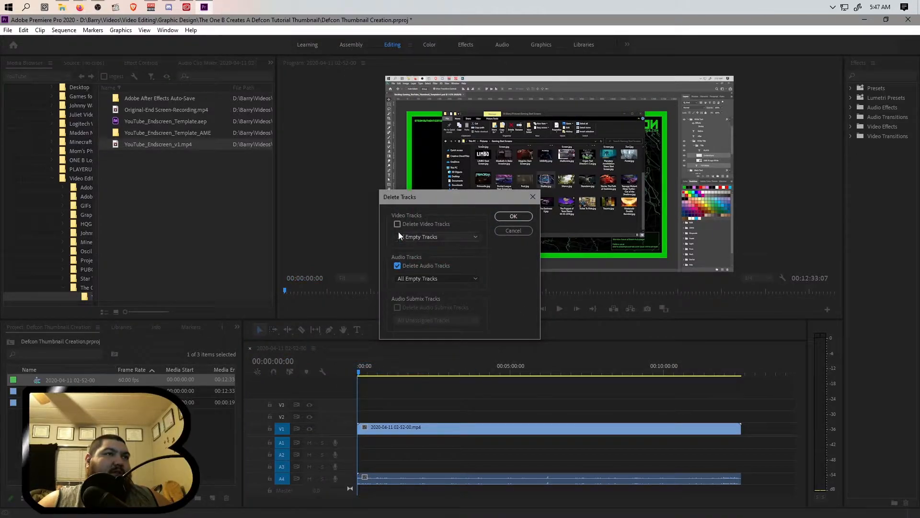
click(511, 216)
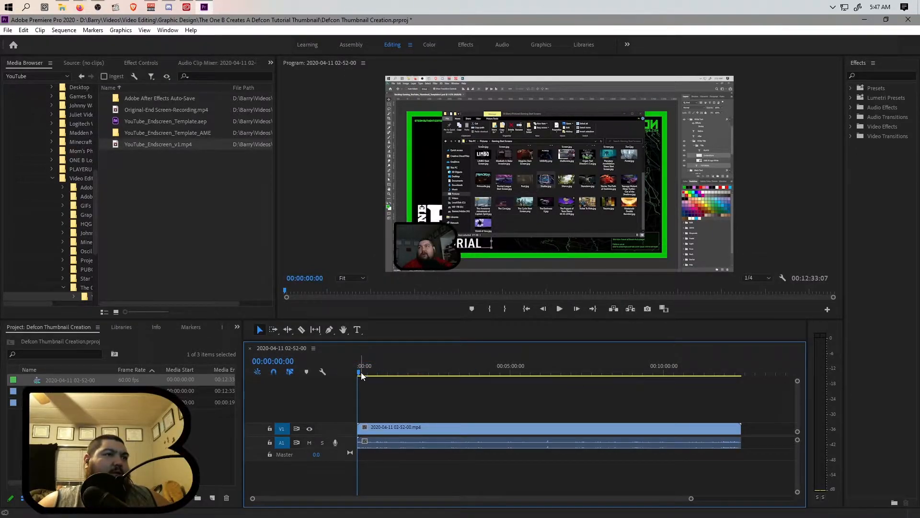
Set the volume level of the recording's audio clip on track A1 to 15 dB and play it back to check the loudness
click(528, 442)
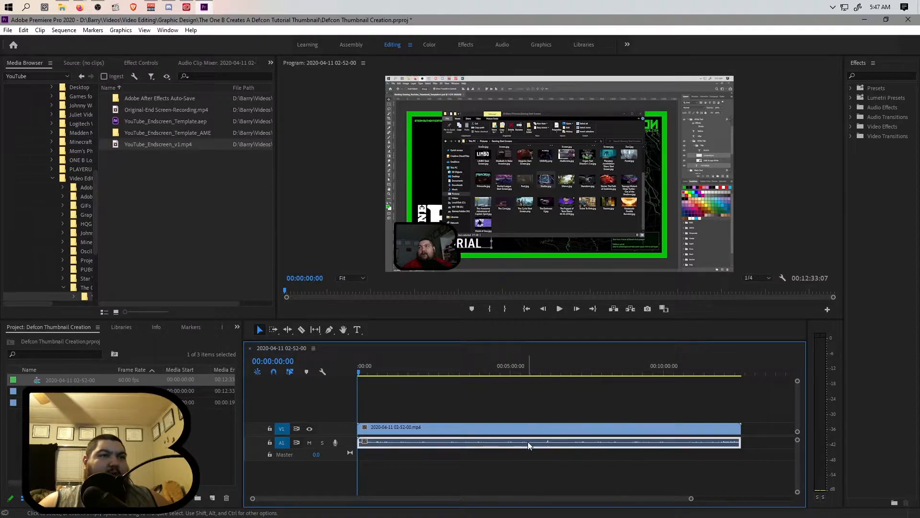
click(128, 67)
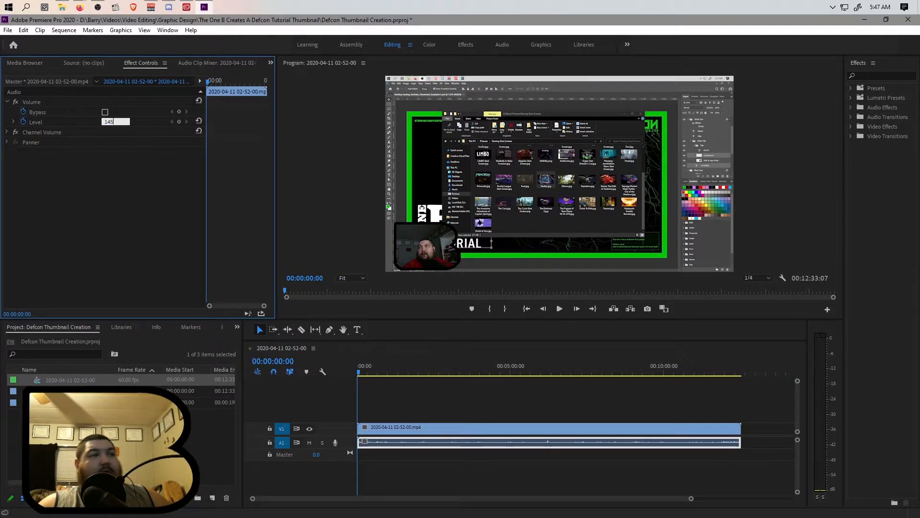
key(BackSpace)
key(BackSpace)
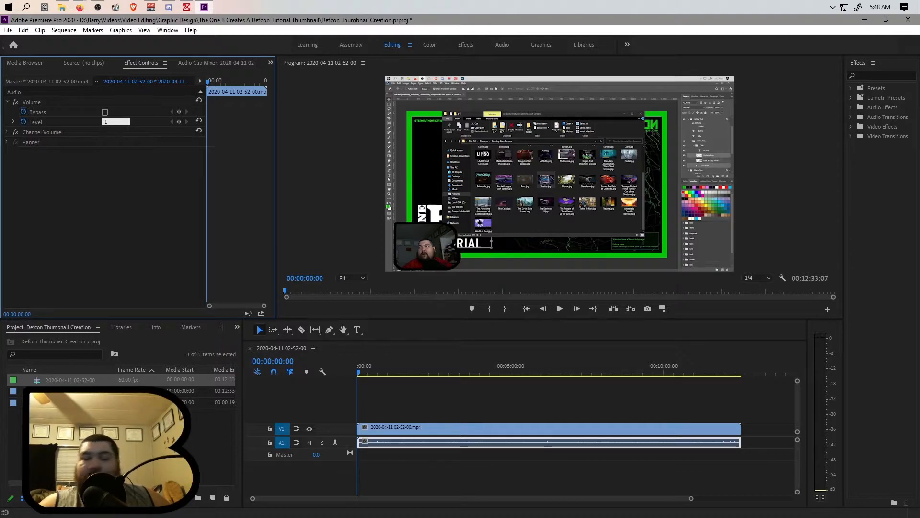
text(5)
key(Return)
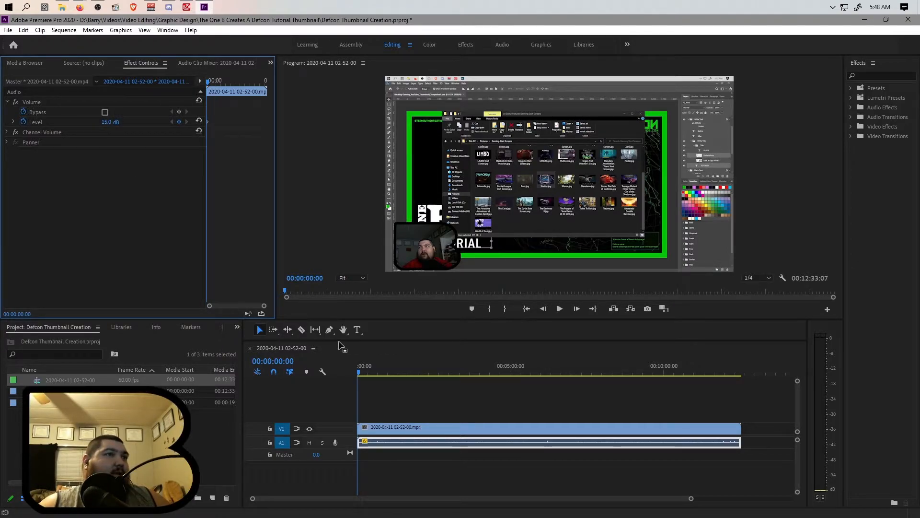
key(space)
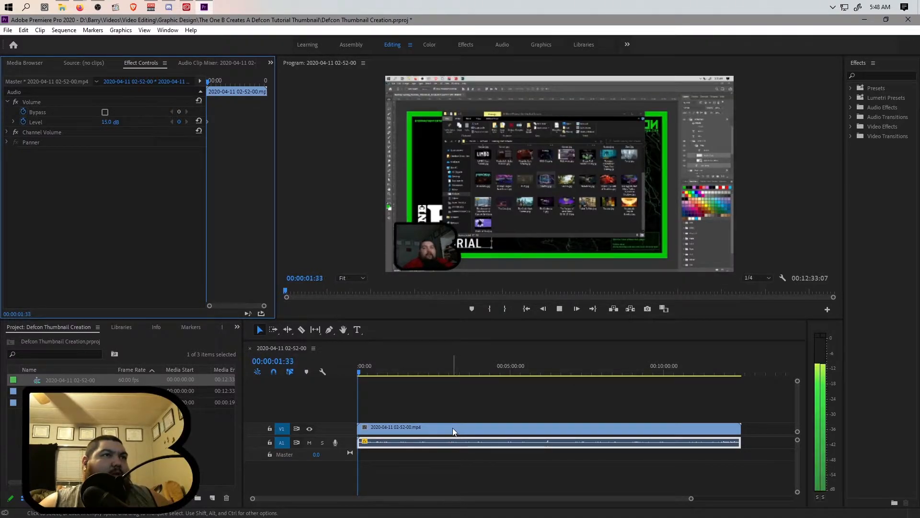
click(358, 372)
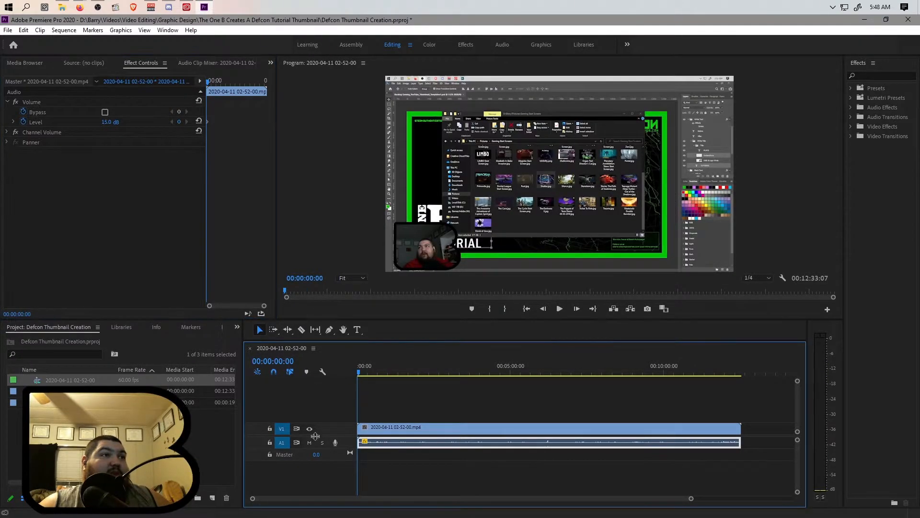
Link the recording's video and audio clips and trim their start to 00:00:00:41, leaving no gap at the beginning
drag(678, 502, 477, 504)
key(space)
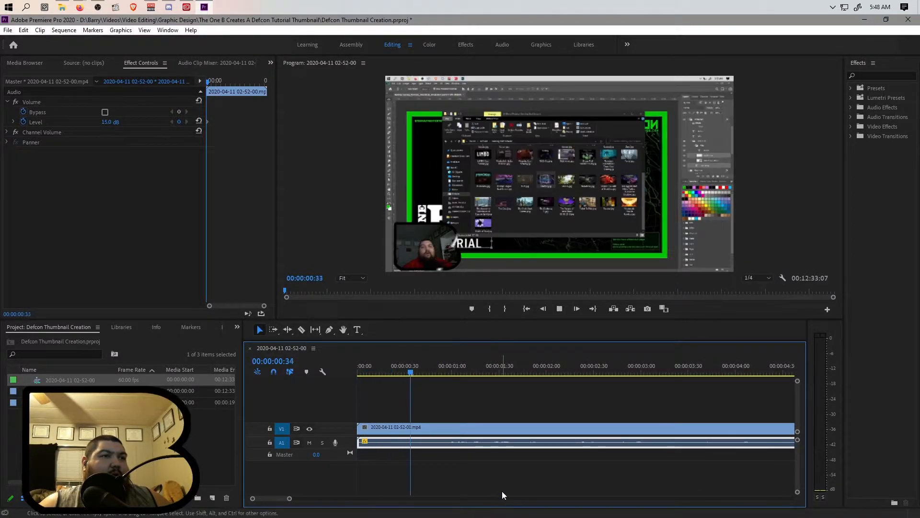
drag(479, 372, 356, 383)
key(space)
key(space)
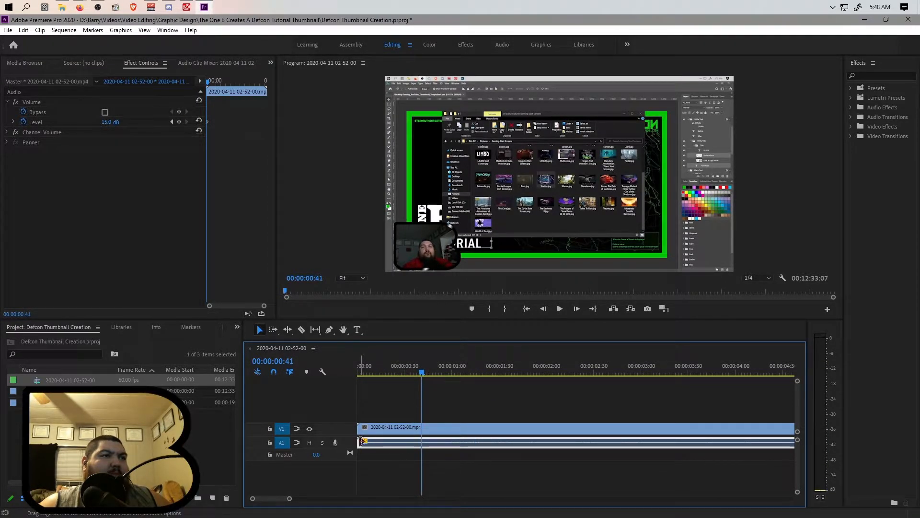
right_click(379, 427)
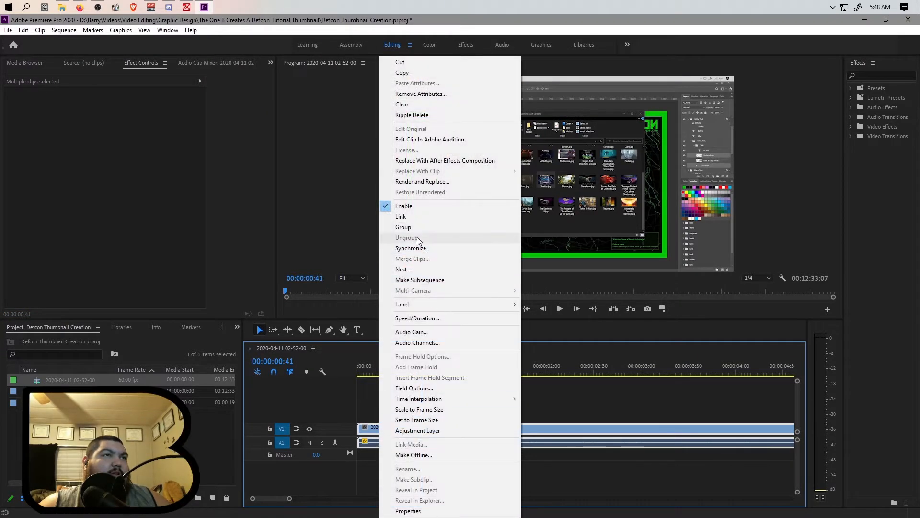
click(413, 219)
mouse_move(360, 429)
mouse_down()
mouse_move(423, 429)
mouse_move(371, 430)
mouse_up()
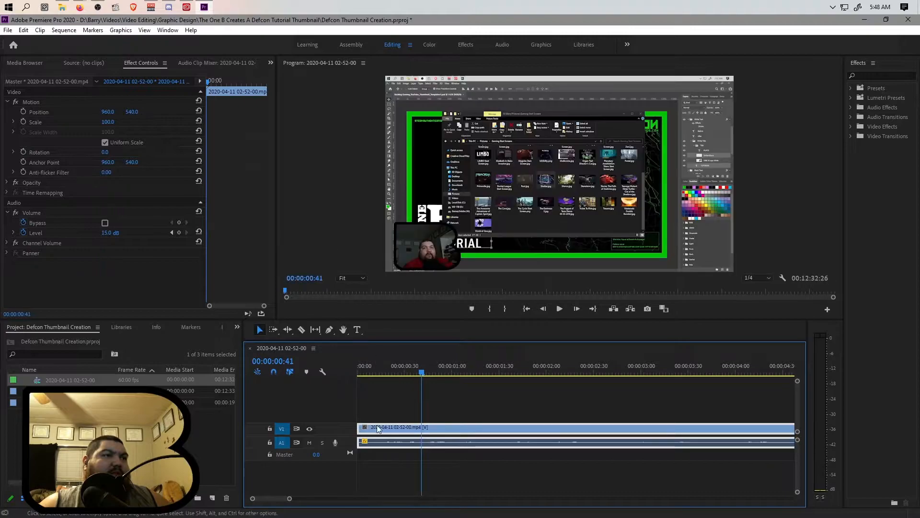
Find where the recording's talking ends and trim the end of the linked clip to about 00:12:27:55
drag(289, 498, 706, 499)
click(714, 373)
key(equal)
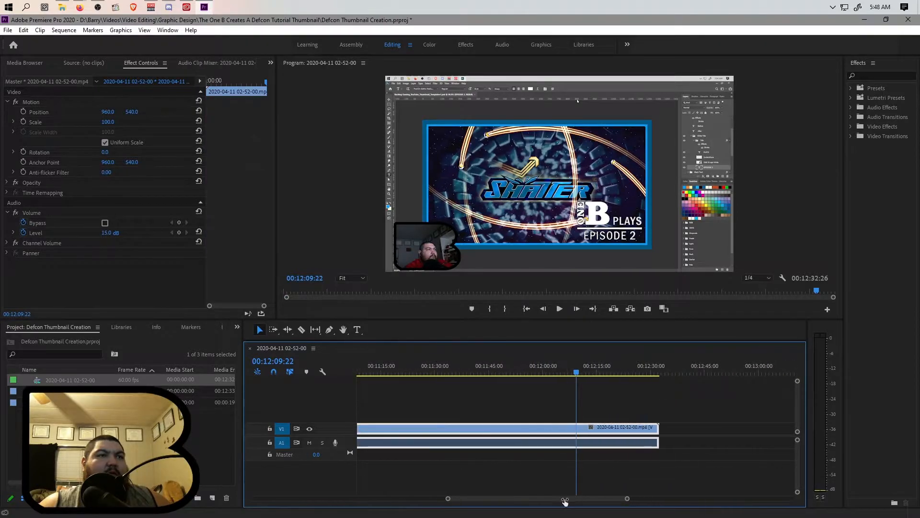
key(space)
click(627, 372)
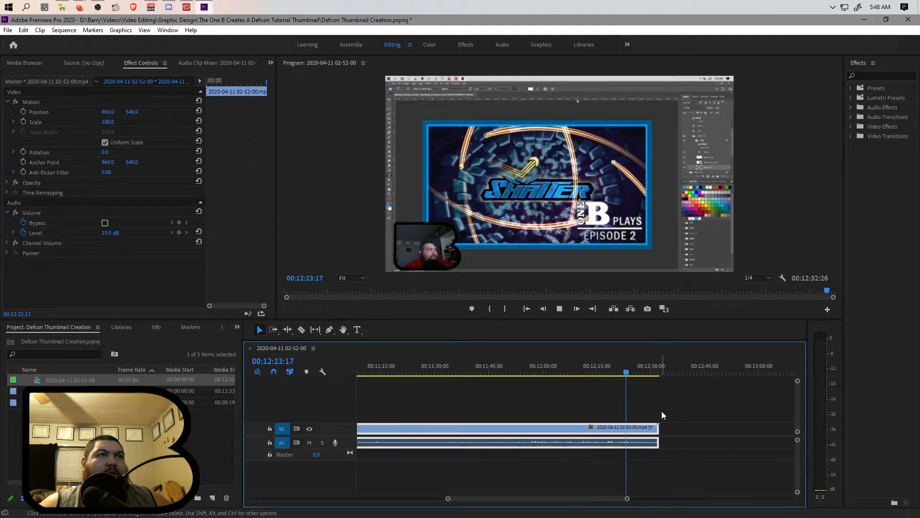
drag(645, 372, 631, 378)
drag(627, 498, 603, 498)
key(space)
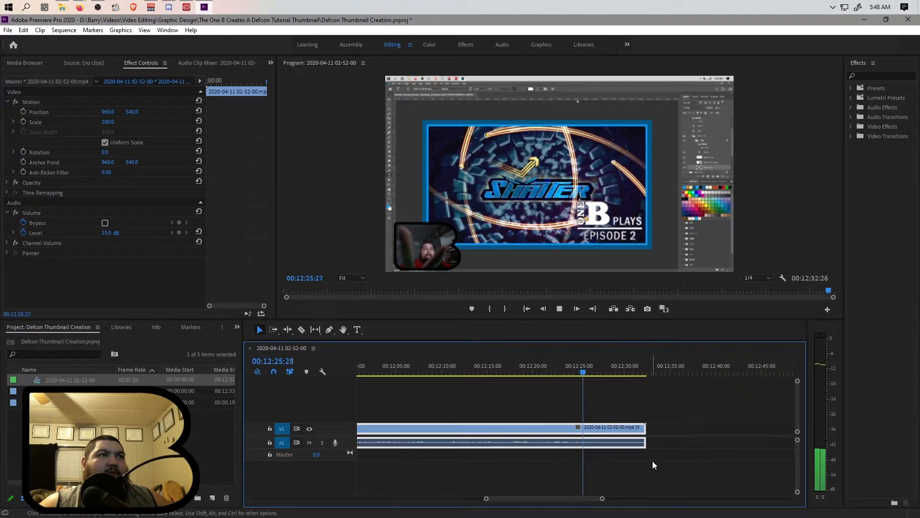
key(space)
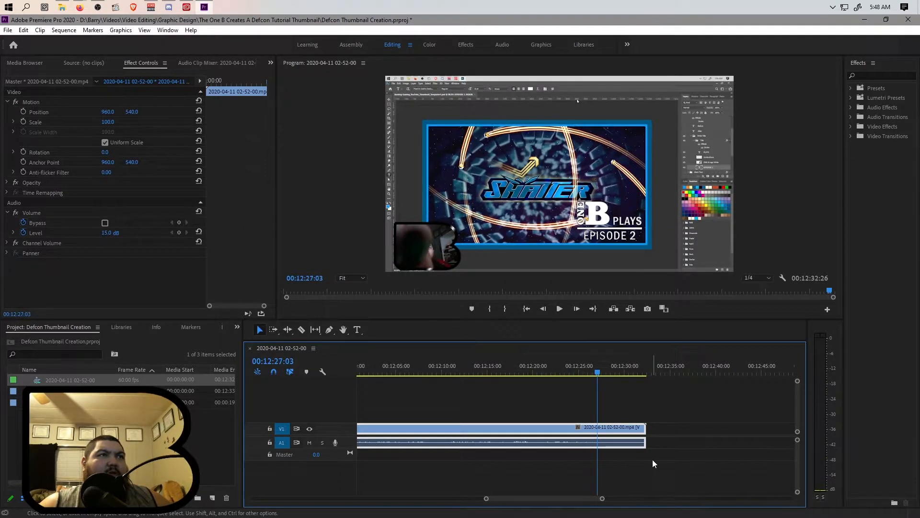
mouse_move(597, 373)
mouse_down()
mouse_move(605, 372)
mouse_move(589, 371)
mouse_move(616, 378)
mouse_move(603, 385)
mouse_move(594, 373)
mouse_move(604, 372)
mouse_up()
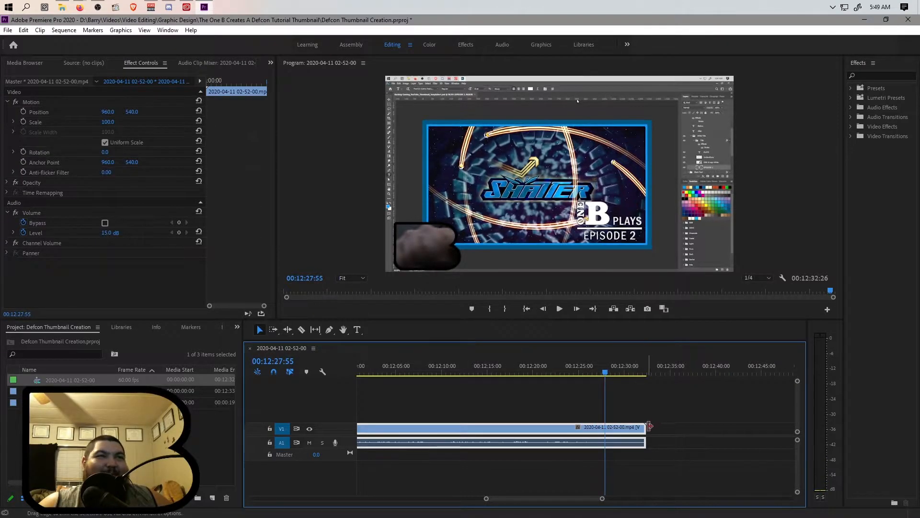
drag(643, 433, 605, 434)
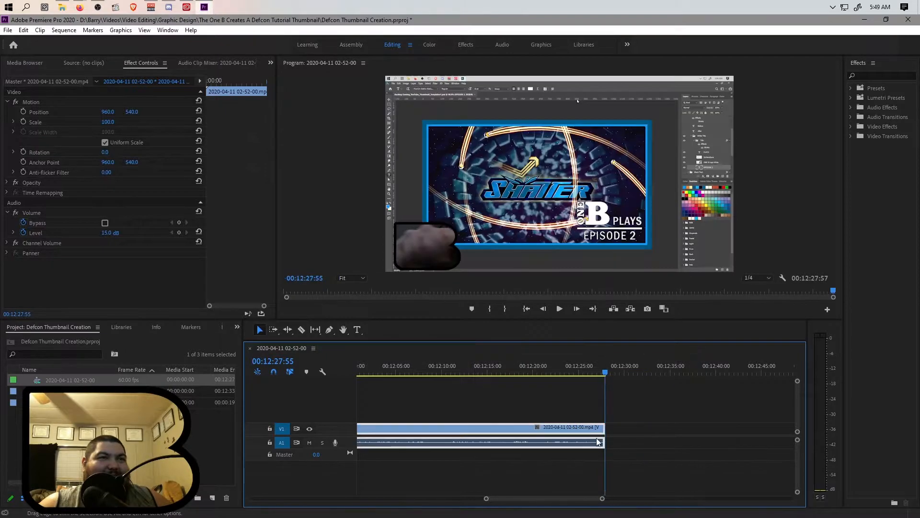
Place YouTube_Endscreen_v1.mp4 on V1 and A1 directly after the recording and set its volume level to 15 dB
click(561, 470)
drag(96, 402, 626, 441)
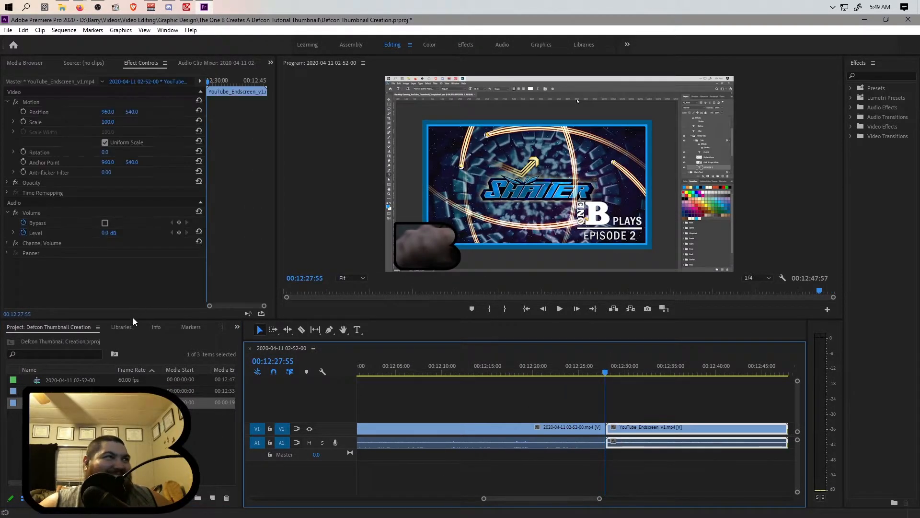
click(105, 234)
text(15)
key(Return)
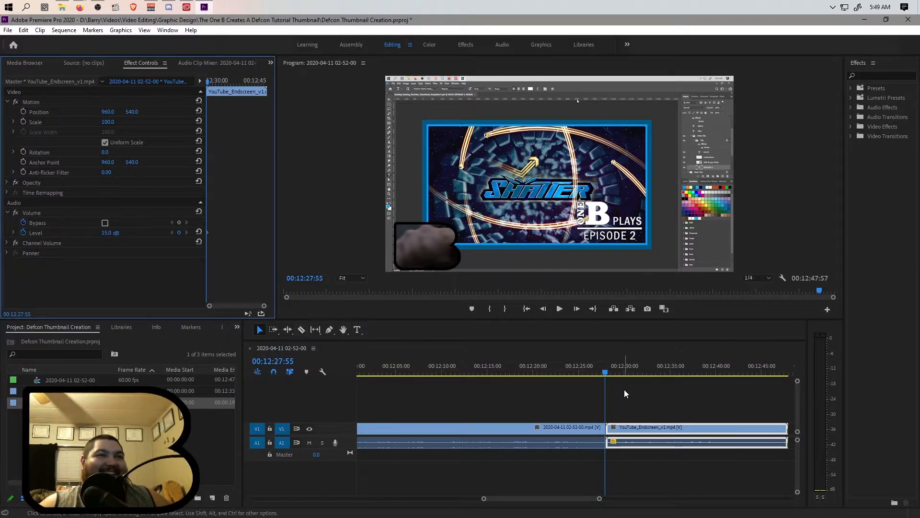
Check the first frames of the end screen clip and apply Scale to Frame Size to it
click(661, 430)
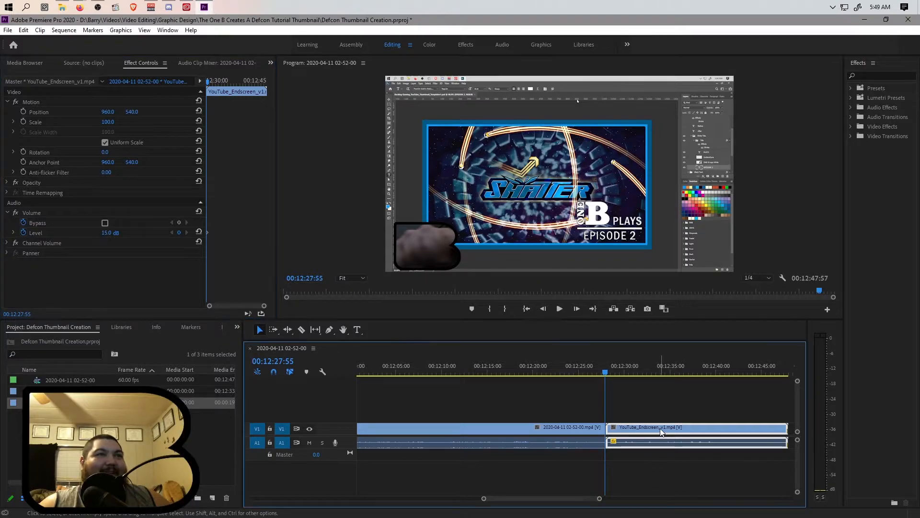
mouse_move(611, 373)
mouse_down()
mouse_move(640, 373)
mouse_move(608, 378)
mouse_up()
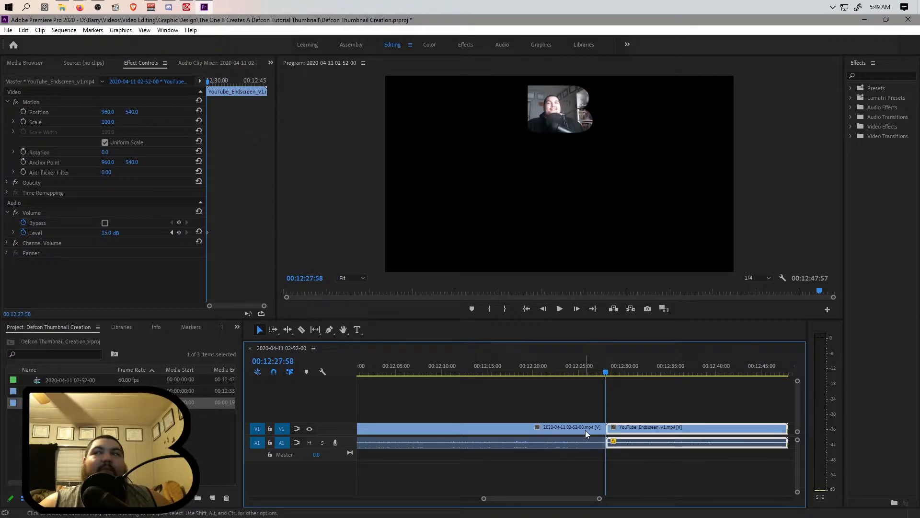
mouse_move(585, 430)
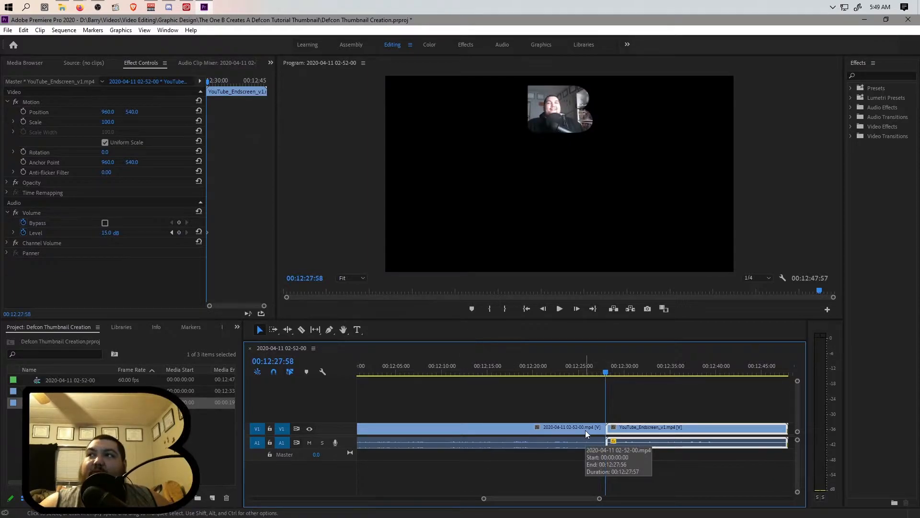
right_click(646, 428)
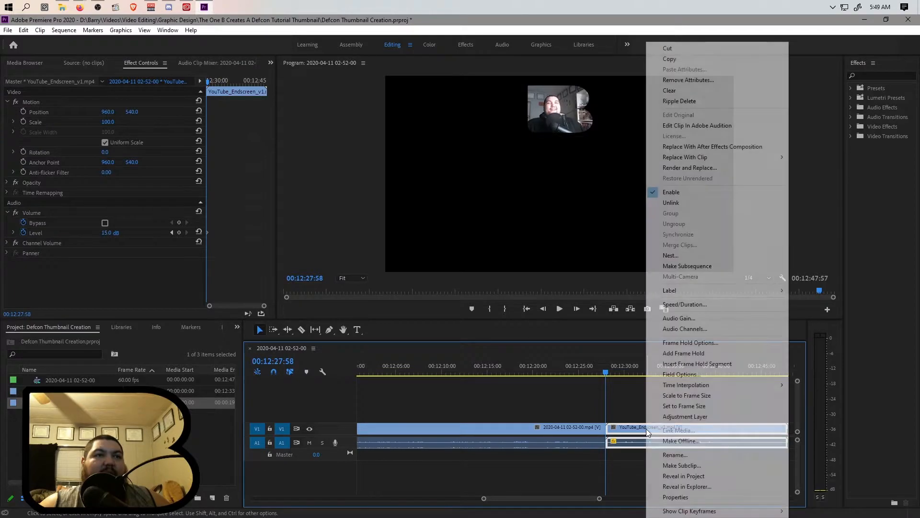
click(679, 396)
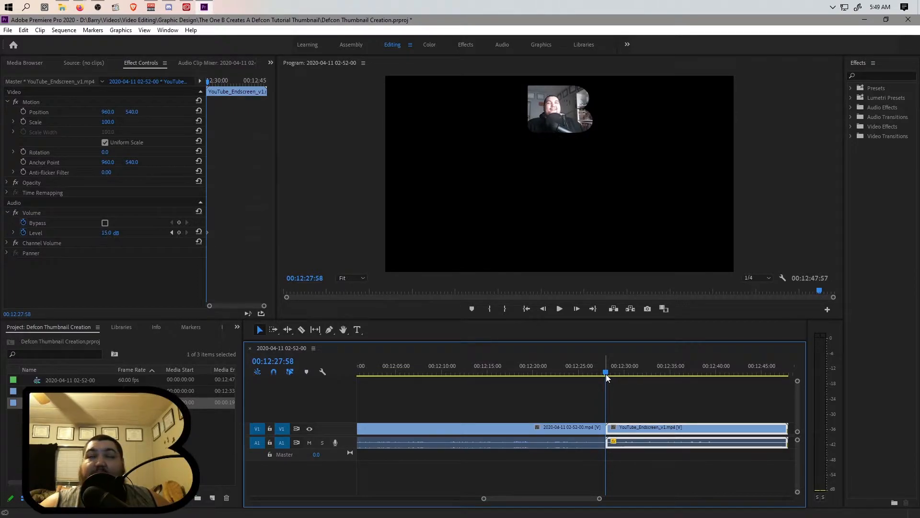
Return the playhead to the start of the sequence and save the project
drag(599, 498, 839, 496)
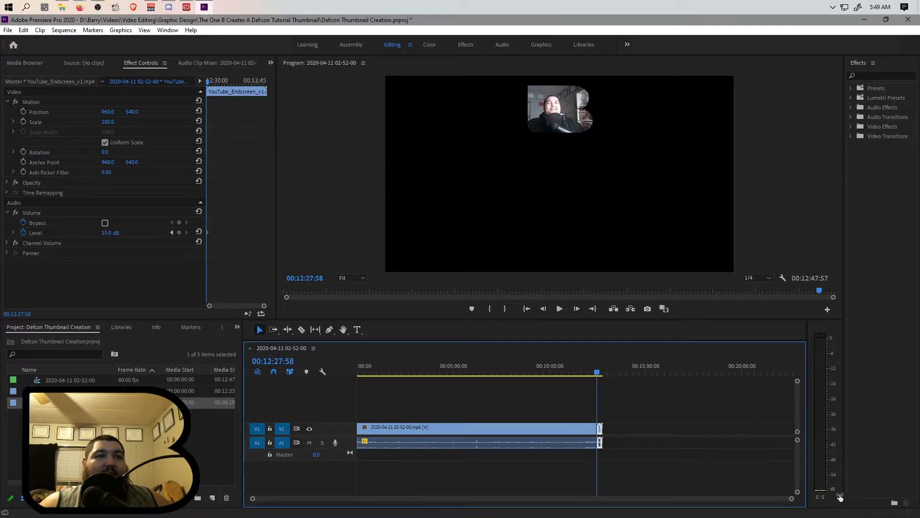
key(Home)
click(211, 438)
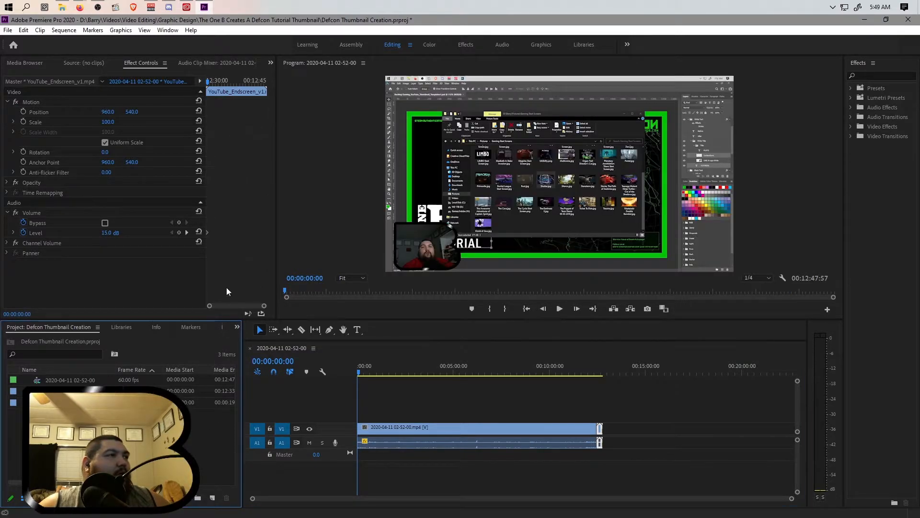
click(4, 30)
click(29, 148)
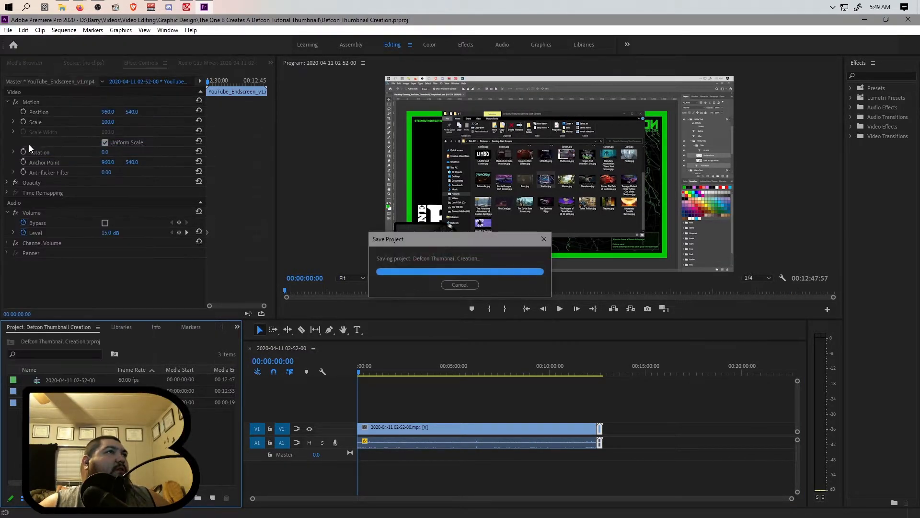
click(7, 29)
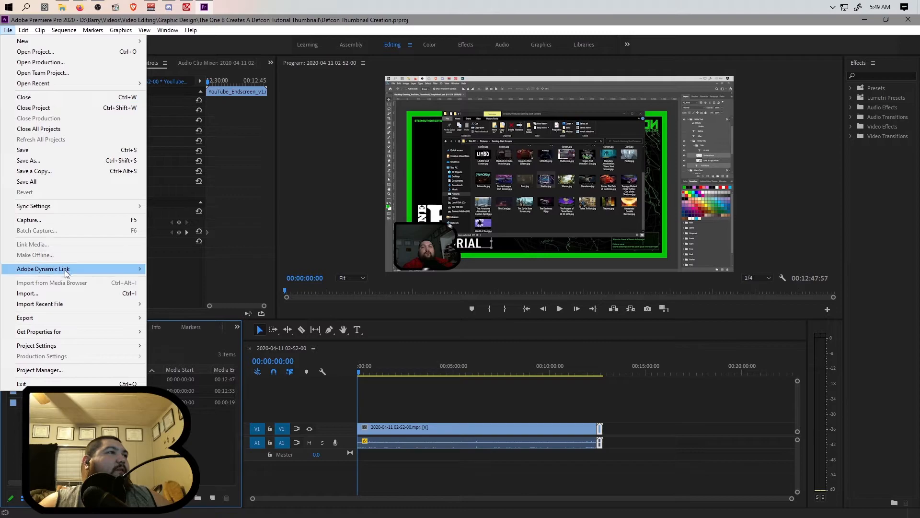
mouse_move(88, 317)
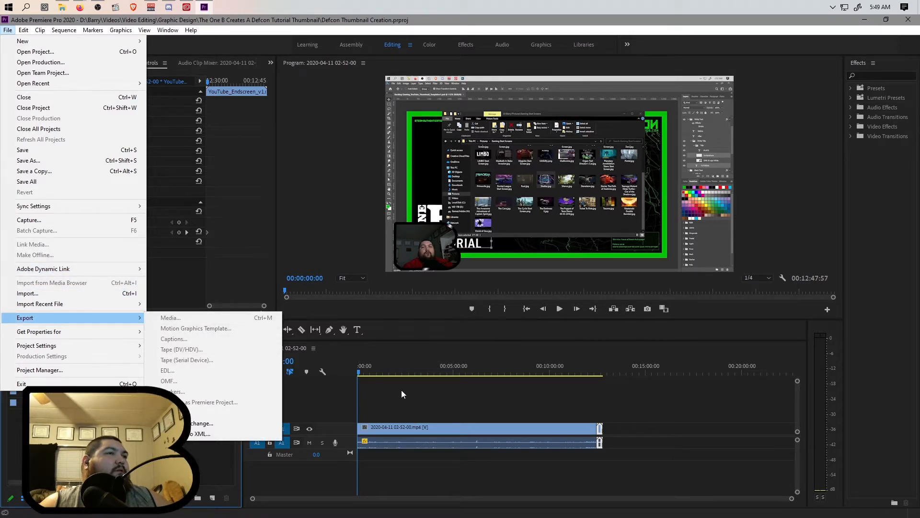
click(407, 359)
With the sequence active and its playhead at the start, open the media export settings
drag(406, 371, 355, 377)
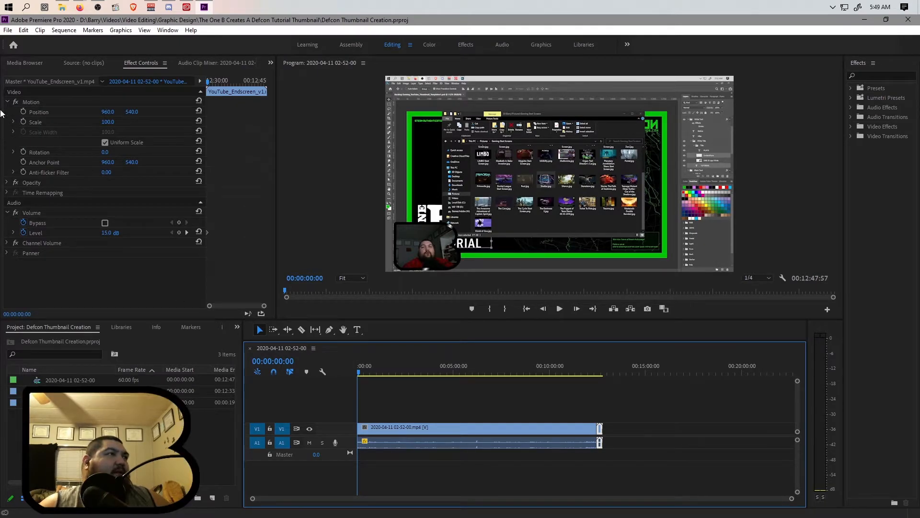
click(8, 31)
mouse_move(77, 318)
click(188, 319)
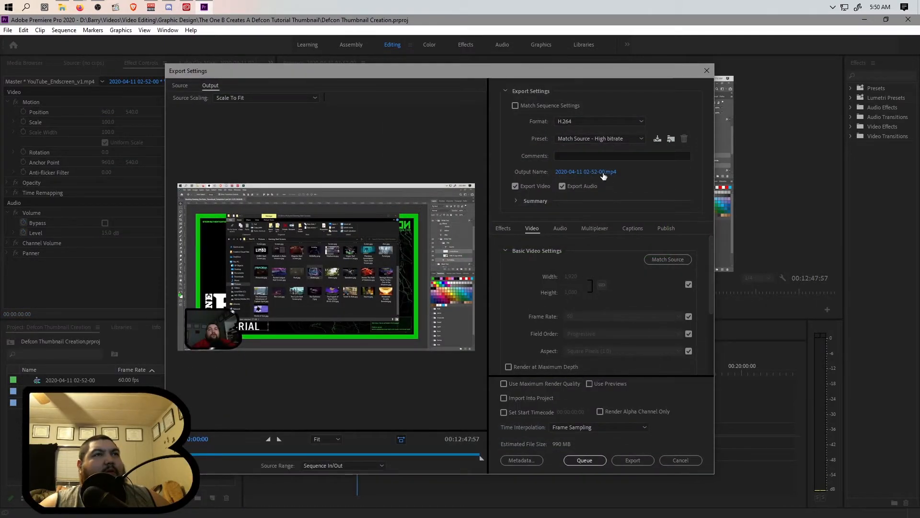
Set the export location to the folder The One B Creates A Defcon Tutorial Thumbnail and select the file name without its extension
click(601, 171)
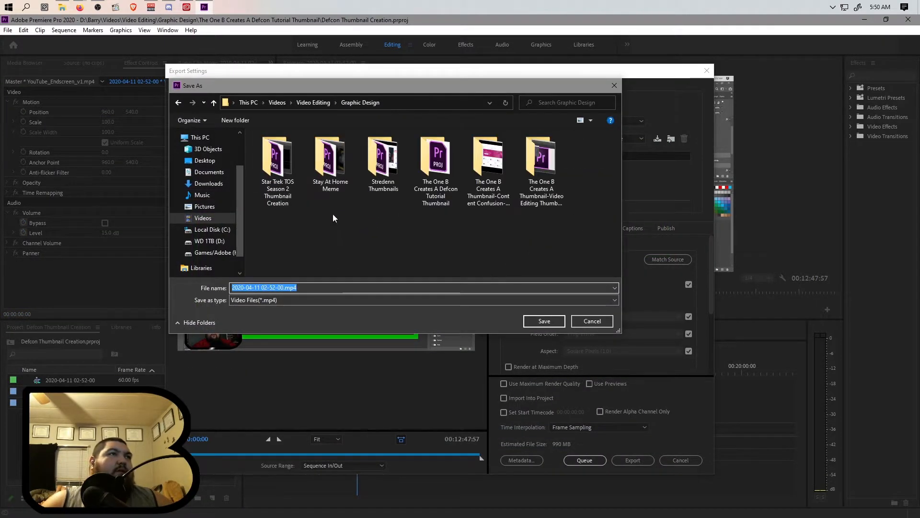
double_click(422, 160)
click(282, 288)
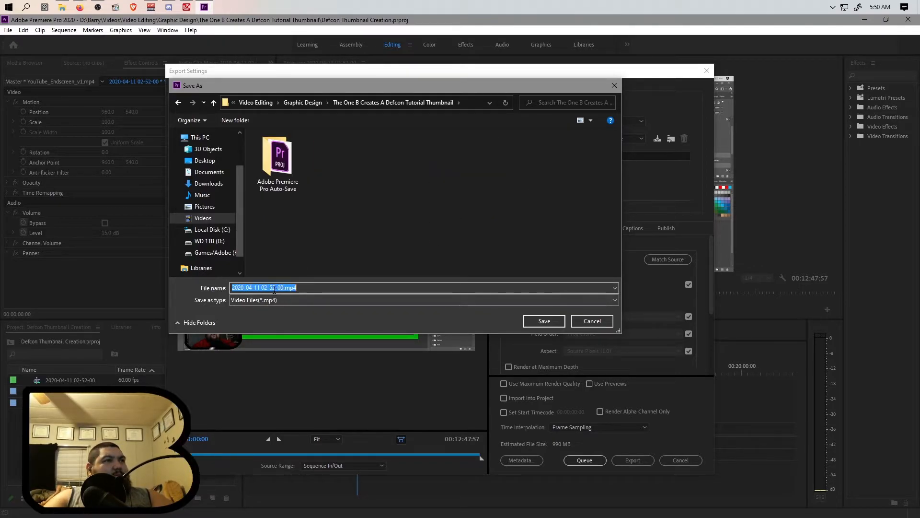
click(279, 288)
drag(284, 287, 203, 293)
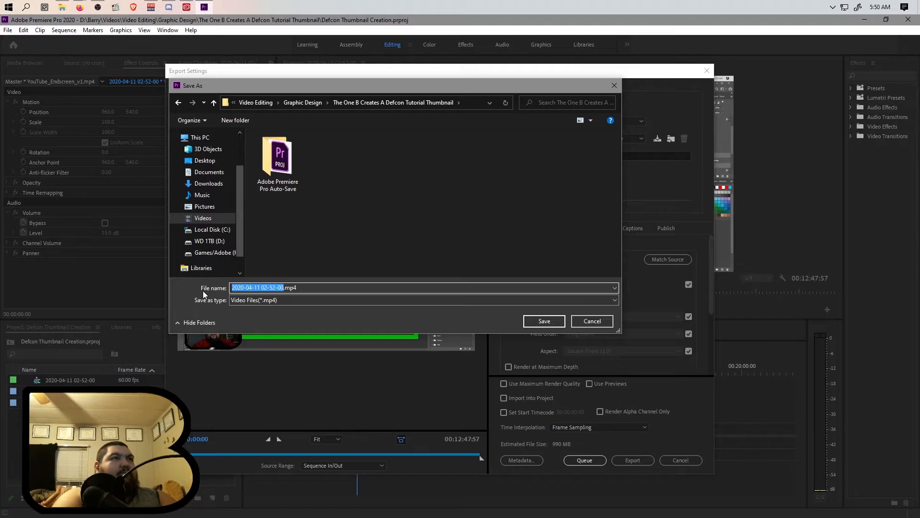
text(Def)
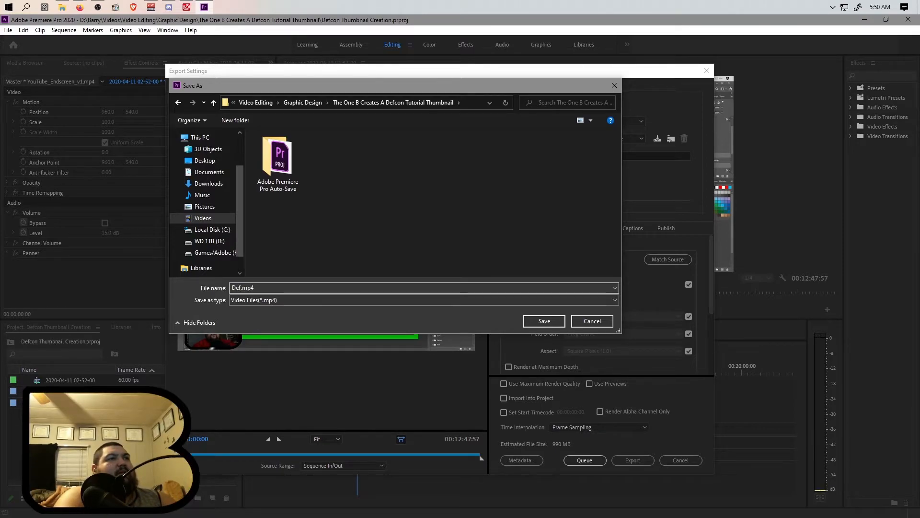
text(con Tut)
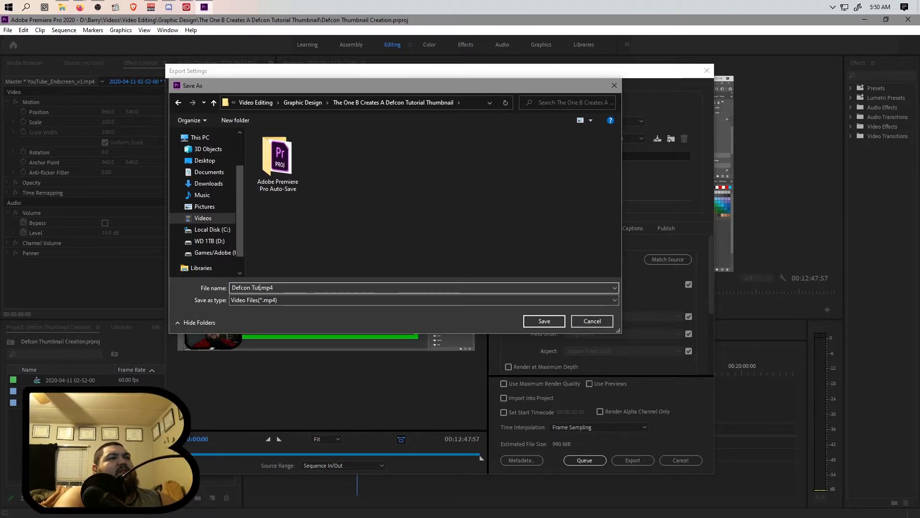
key(BackSpace)
key(BackSpace)
key(BackSpace)
key(BackSpace)
key(BackSpace)
key(BackSpace)
key(BackSpace)
Enter The One B Creates A Thumbnail Tutorial as the output file name, keeping the .mp4 extension
text(The One B)
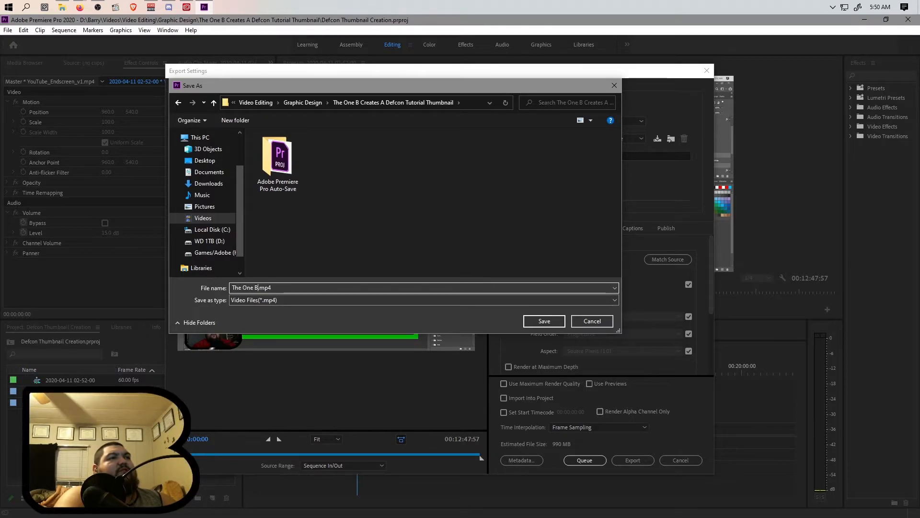
text( Creates A Thumbnail Tutorial)
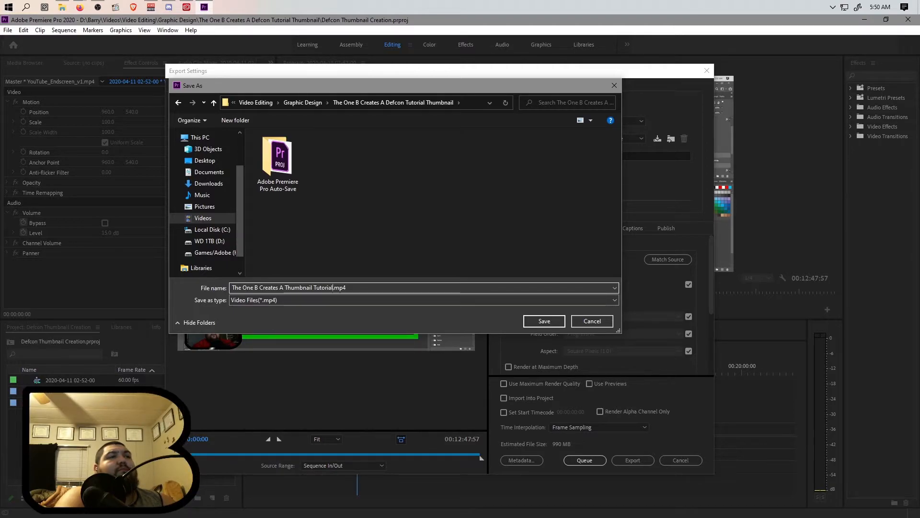
Try Defcon Tut in place of the wording after The One B Creates in the file name
key(BackSpace)
key(BackSpace)
key(BackSpace)
key(BackSpace)
key(BackSpace)
key(BackSpace)
key(BackSpace)
key(BackSpace)
text(De)
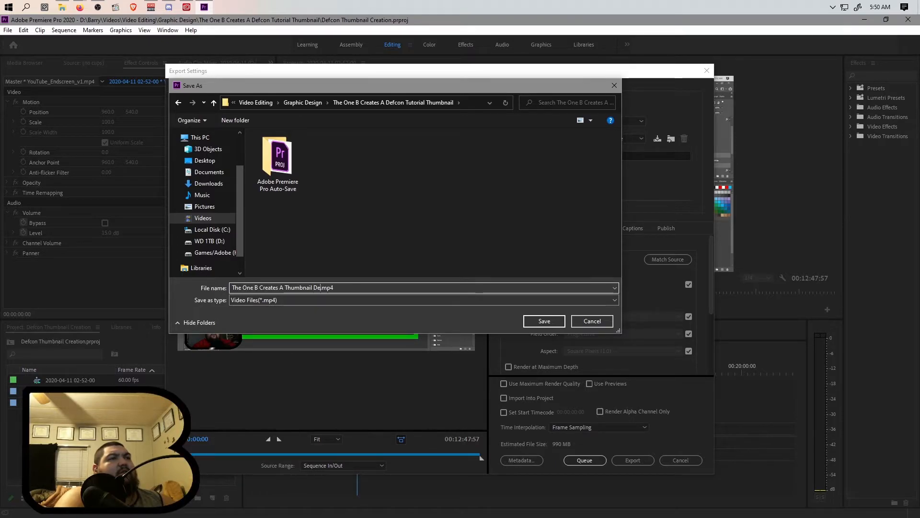
key(BackSpace)
key(BackSpace)
key(BackSpace)
key(BackSpace)
key(BackSpace)
text(Defcon Tu)
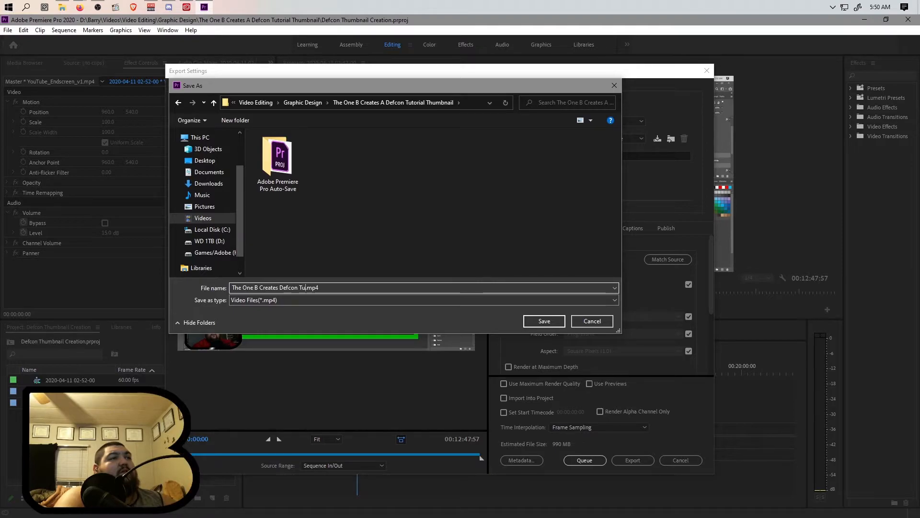
text(t)
Try Thumbail followed by a hyphen as the wording after The One B Creates in the file name
key(BackSpace)
key(BackSpace)
key(BackSpace)
key(BackSpace)
key(BackSpace)
key(BackSpace)
key(BackSpace)
text(Thu)
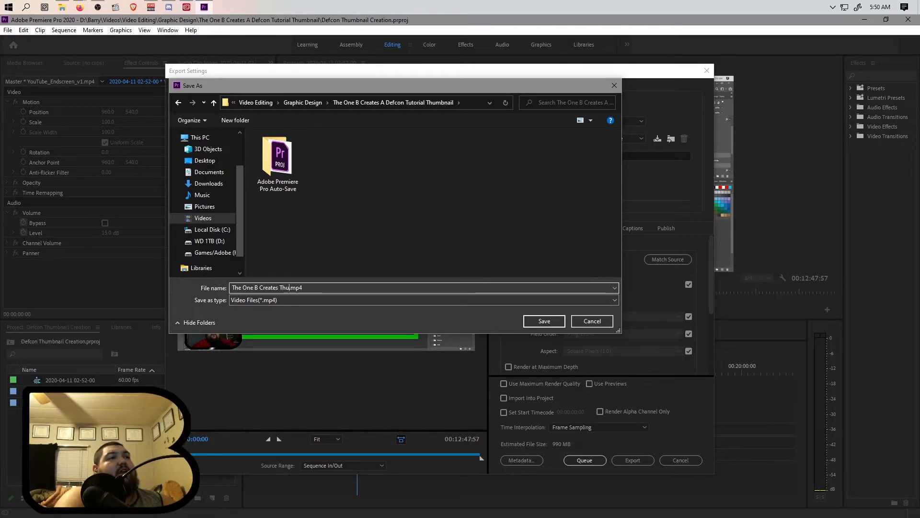
text(mbnail)
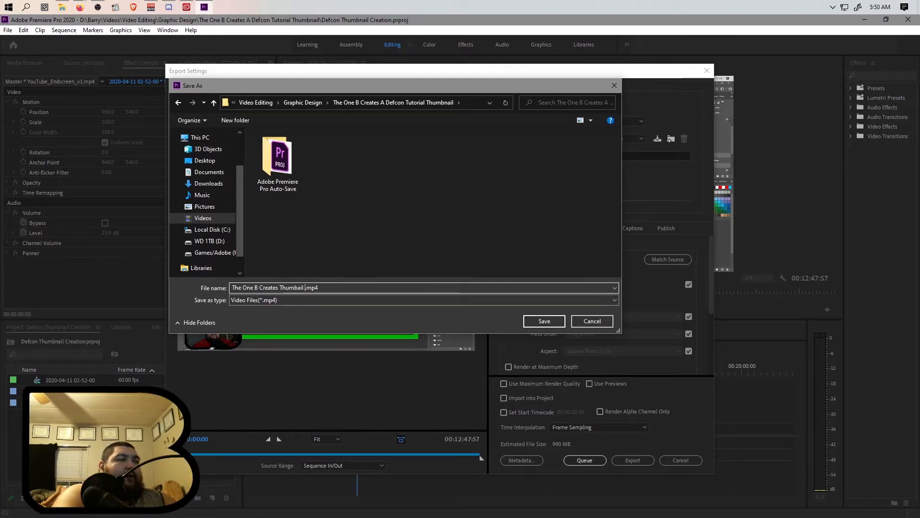
text(D)
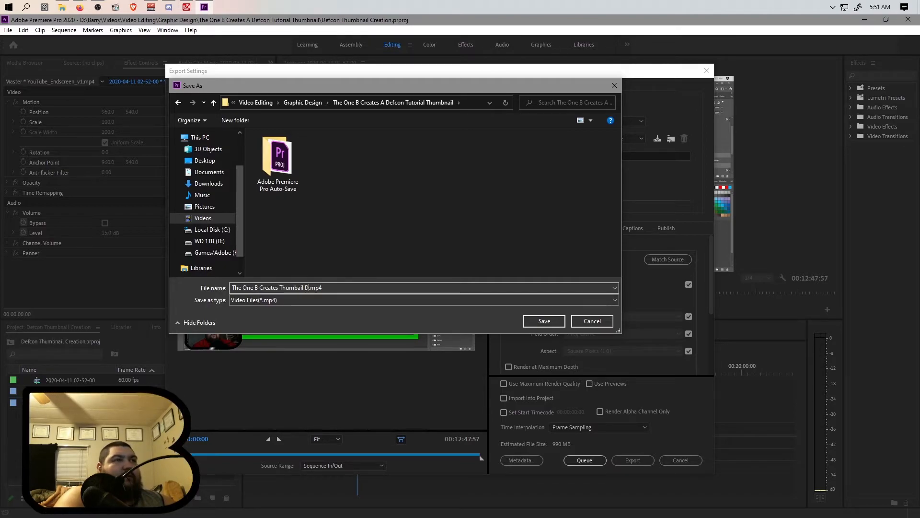
key(BackSpace)
text(-)
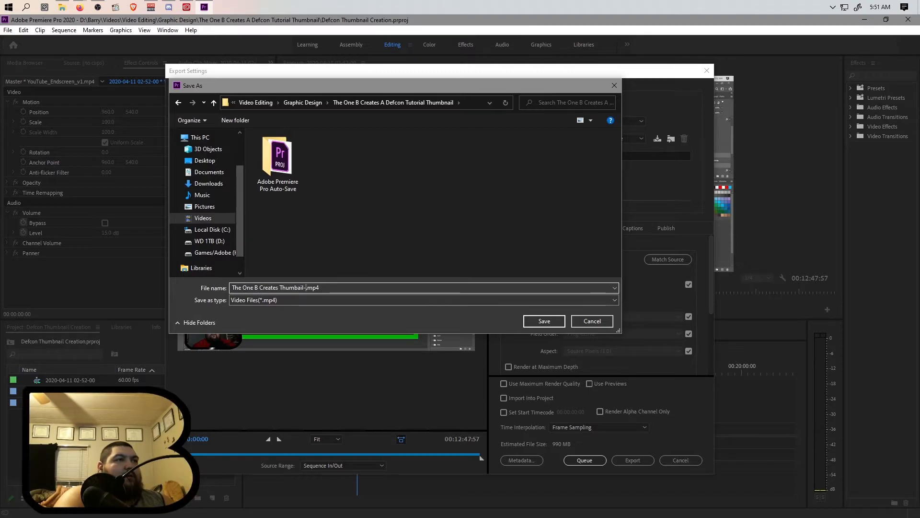
Name the output file The One B Creates A Thumbnail-Defcon Tutorial VOD-v1.mp4 and send the export to the queue
key(BackSpace)
key(BackSpace)
key(BackSpace)
key(BackSpace)
key(BackSpace)
key(BackSpace)
text(A Thumb)
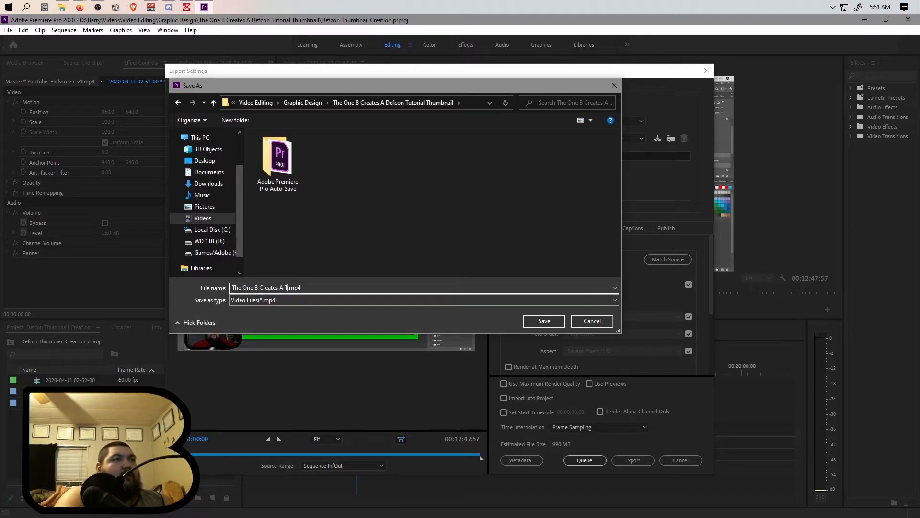
text(nail-)
text(Defcon Tu)
text(torial)
text( Pla)
key(BackSpace)
key(BackSpace)
key(BackSpace)
text(VOD-v)
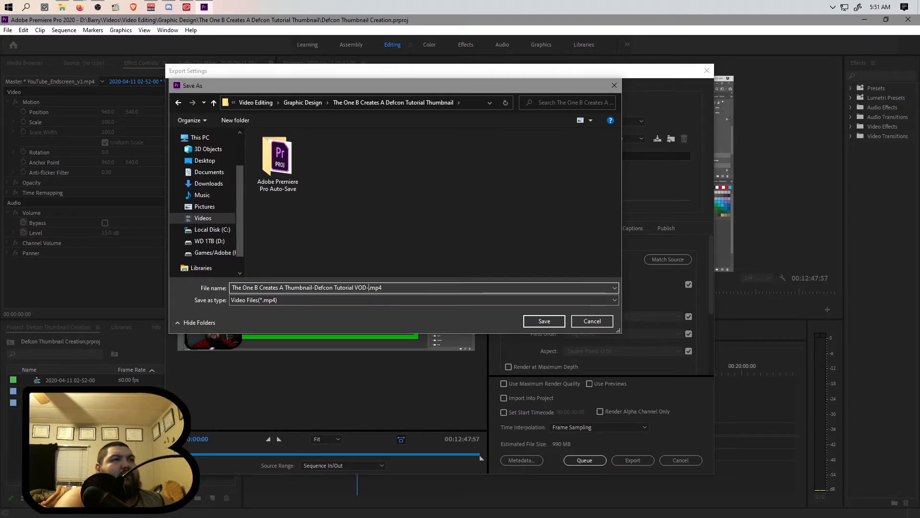
text(1)
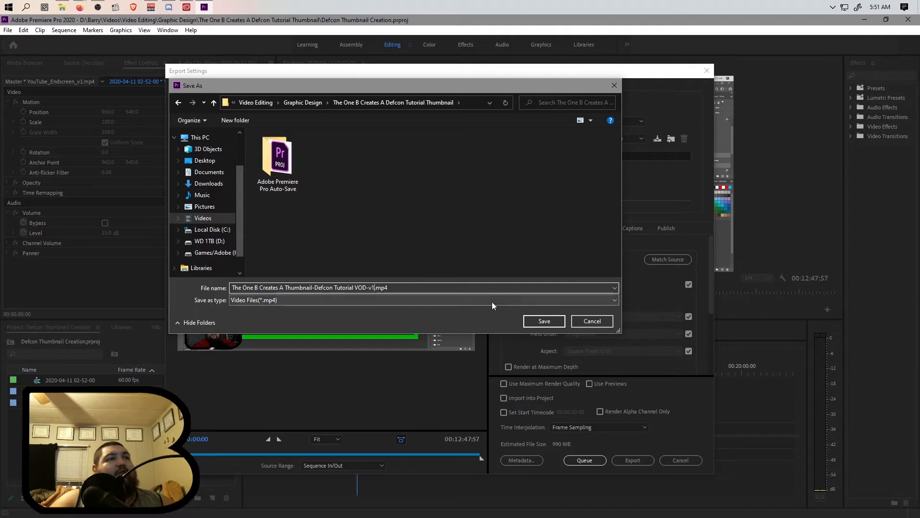
click(555, 320)
click(586, 459)
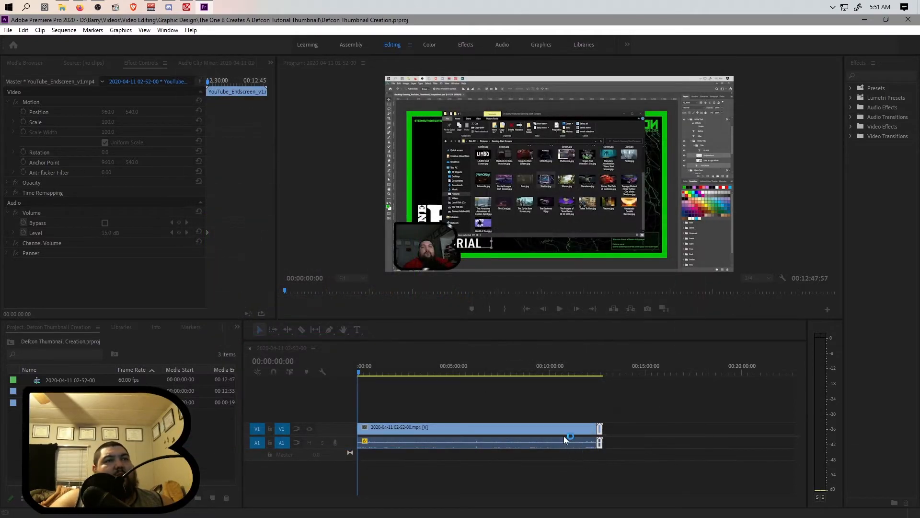